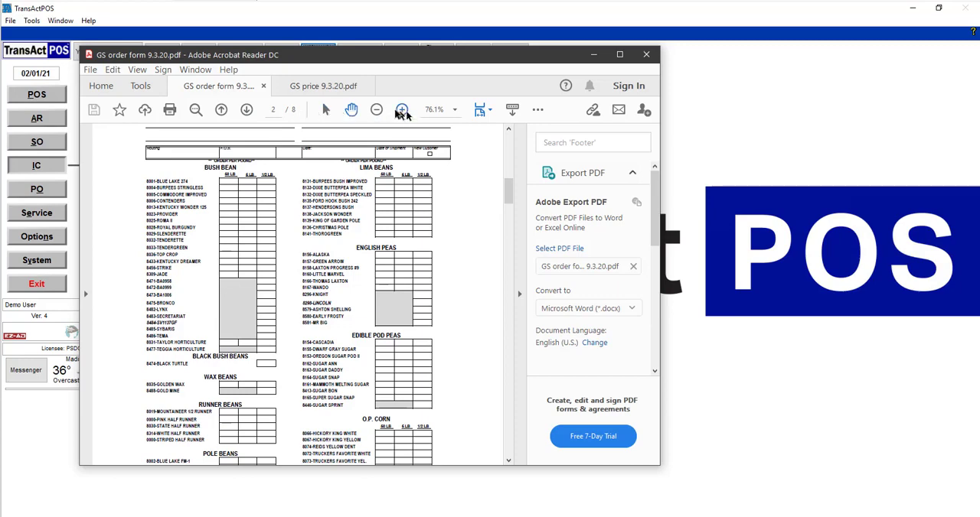
Step: Copy the 8004-BURPEES STRINGLESS entry from the Bush Bean list in the order form PDF, and move the PDF window aside
click(402, 110)
click(402, 110)
click(402, 109)
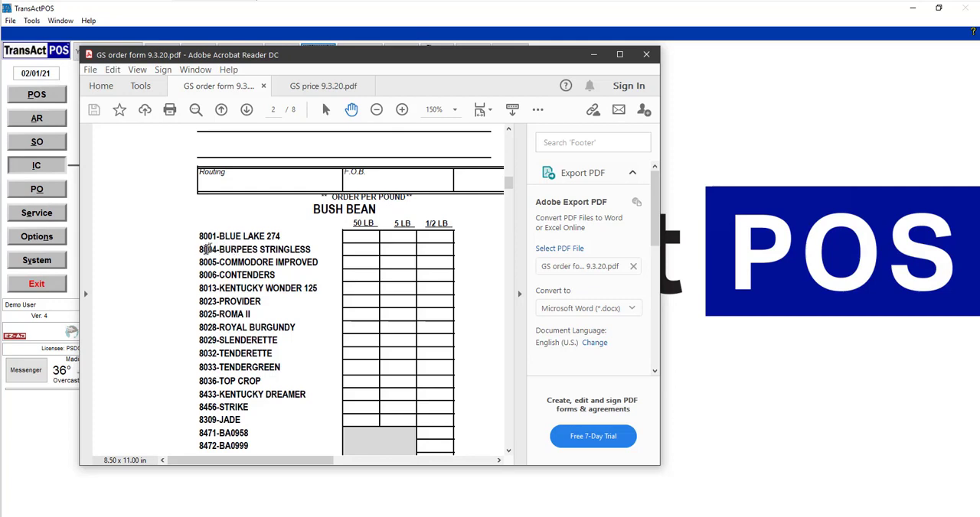
drag(200, 250, 311, 251)
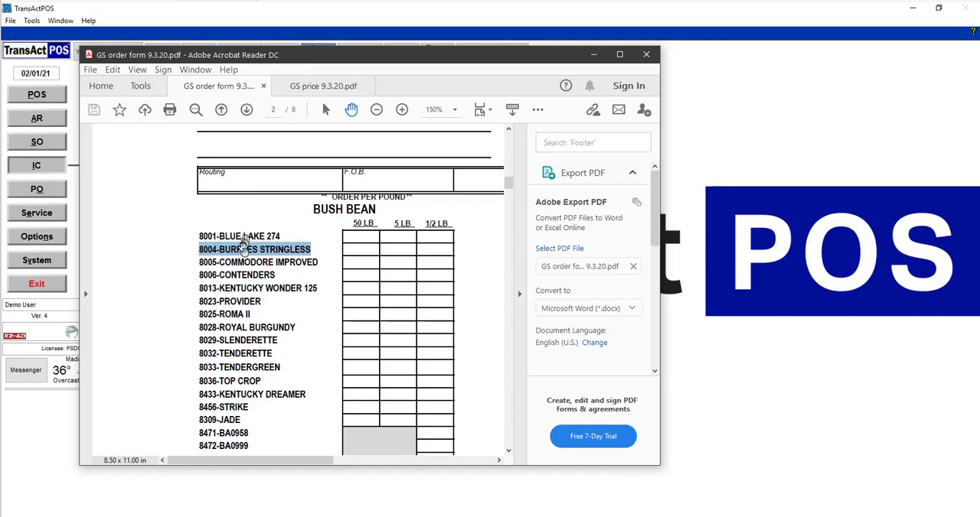
drag(299, 61, 979, 175)
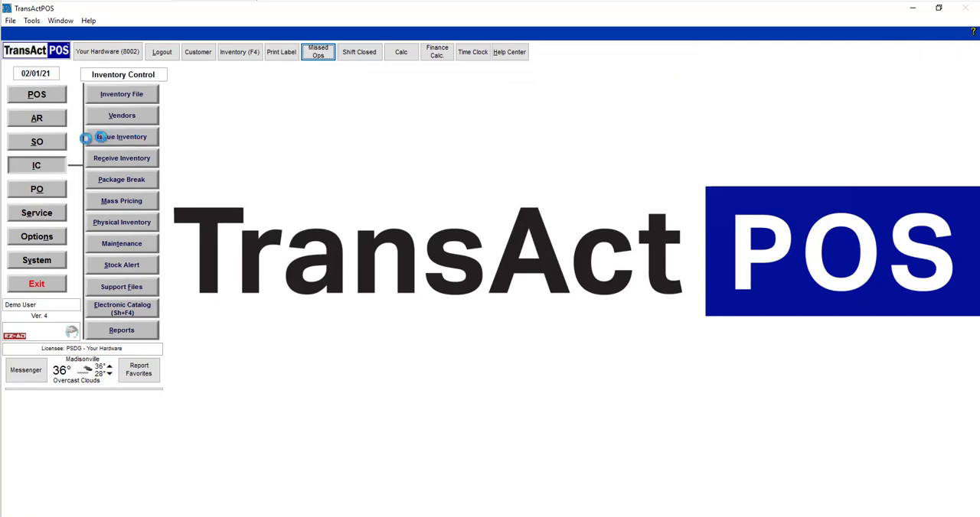
Step: Start adding a new item through the inventory file's advanced search and set its item ID to GS8004
click(119, 95)
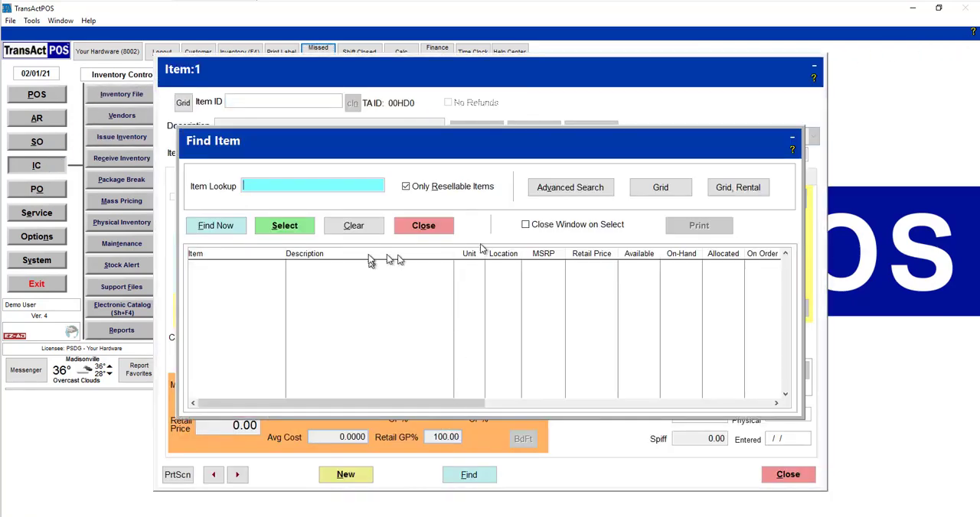
click(592, 192)
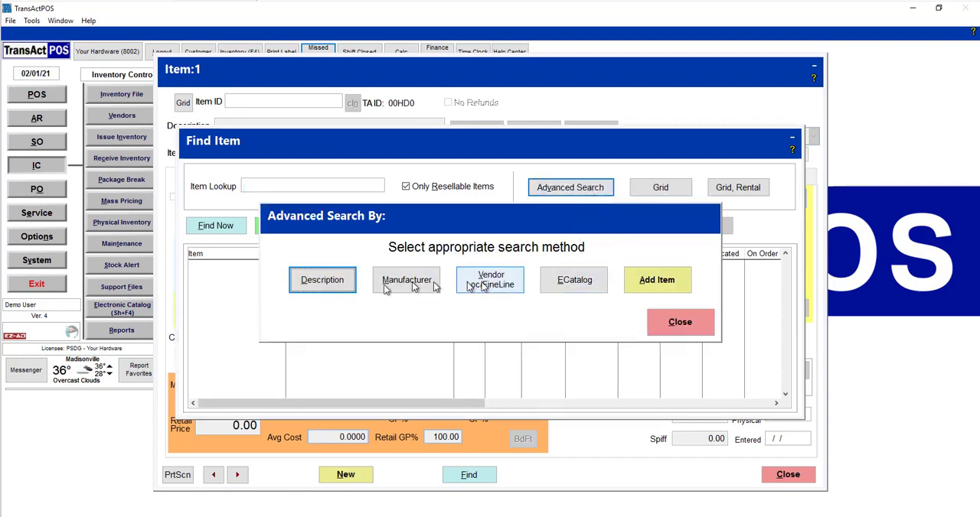
click(671, 289)
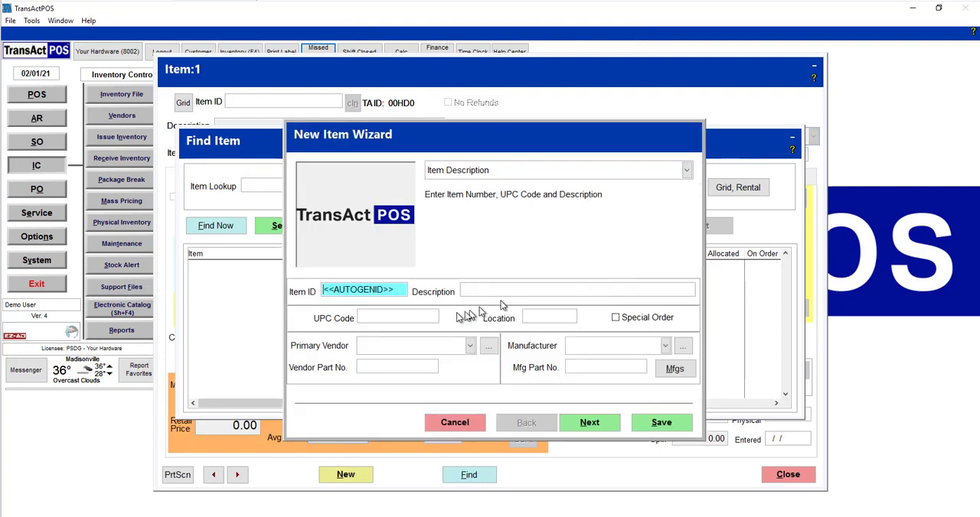
double_click(390, 289)
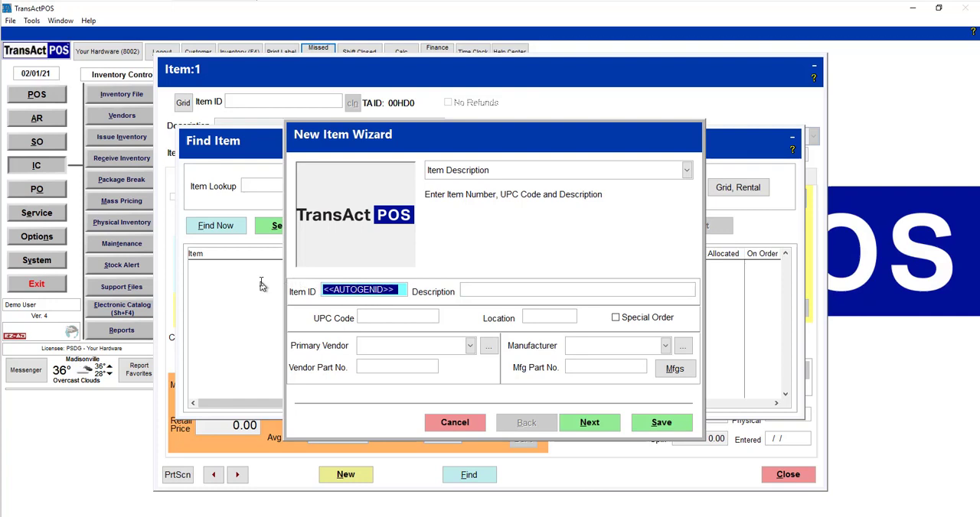
text(GS8004)
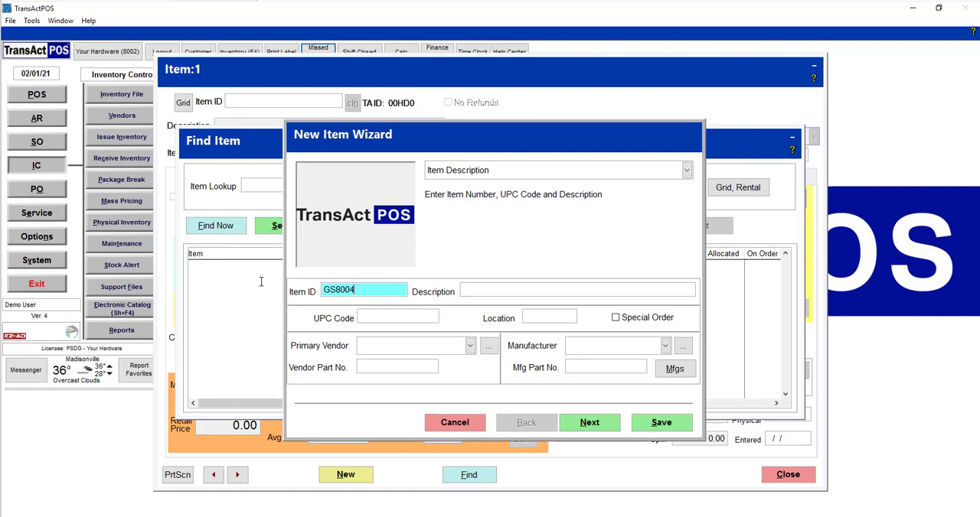
Step: Paste the copied text as the item description and trim it to BURPEES STRINGLESS
key(Tab)
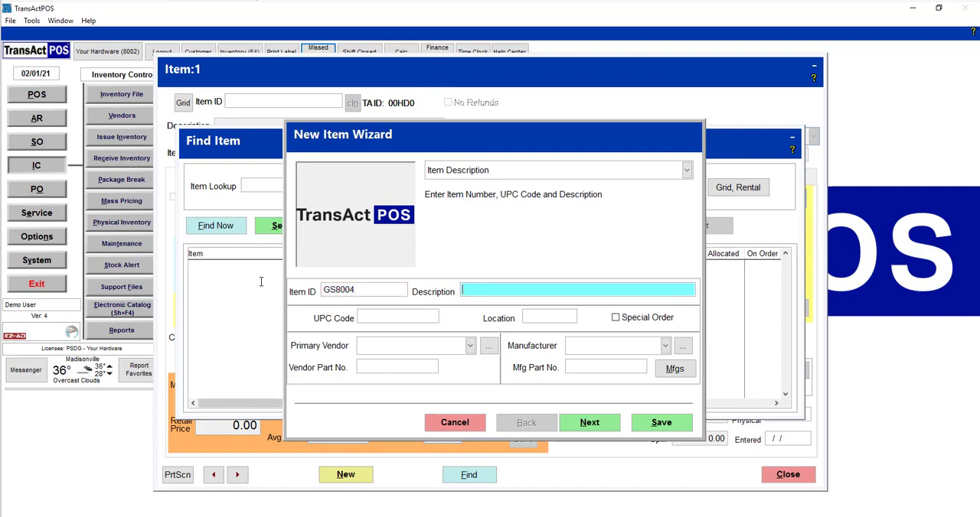
text(IMPROVED8004-BURPEES STRINGLESS8133)
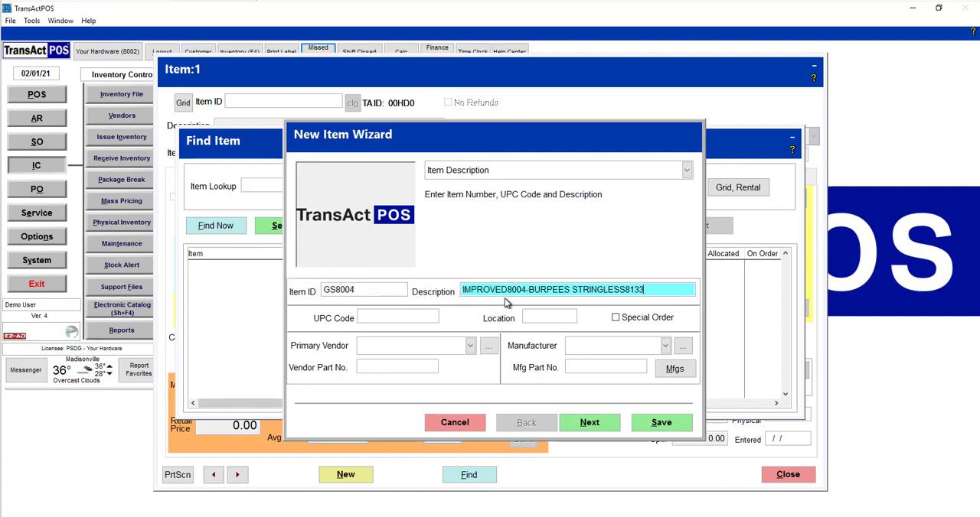
drag(666, 292, 437, 272)
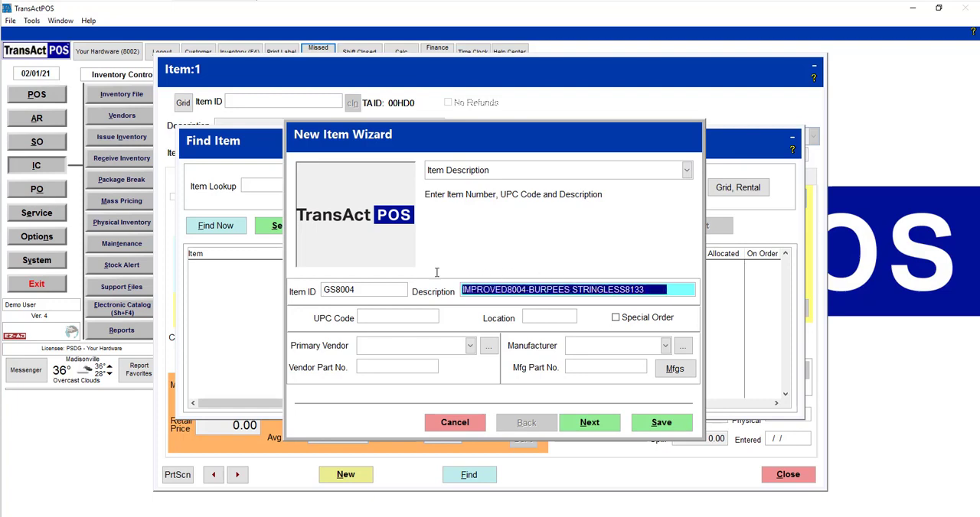
click(603, 288)
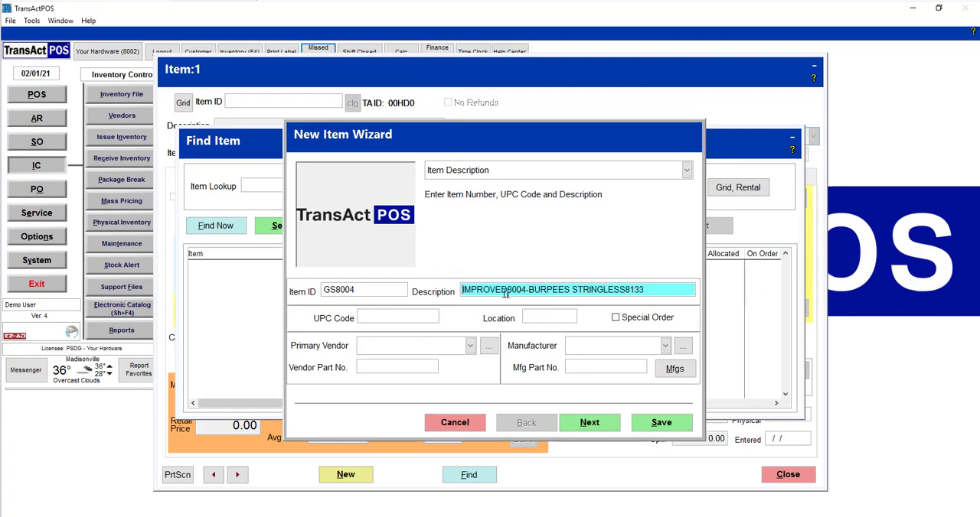
drag(503, 289, 453, 288)
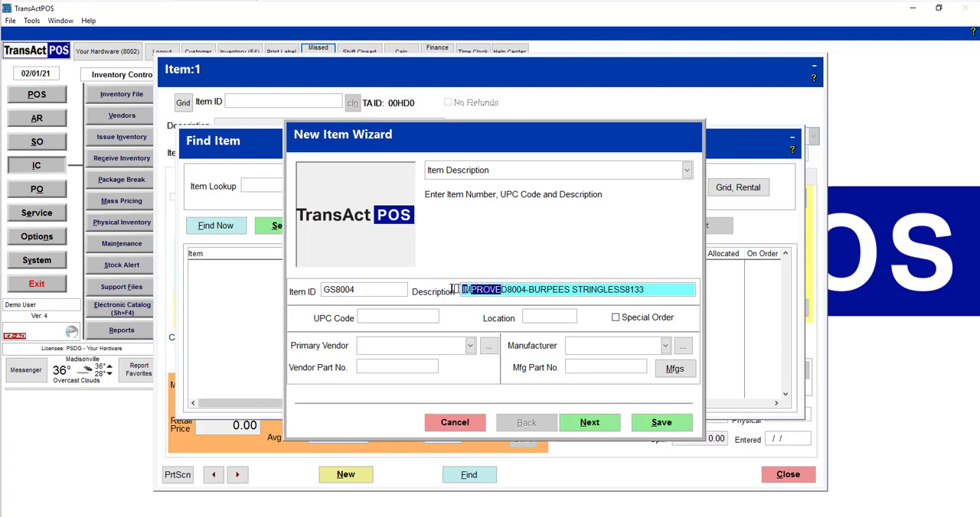
key(Delete)
key(Delete)
key(Delete)
key(Delete)
key(Delete)
key(Delete)
key(Delete)
key(Delete)
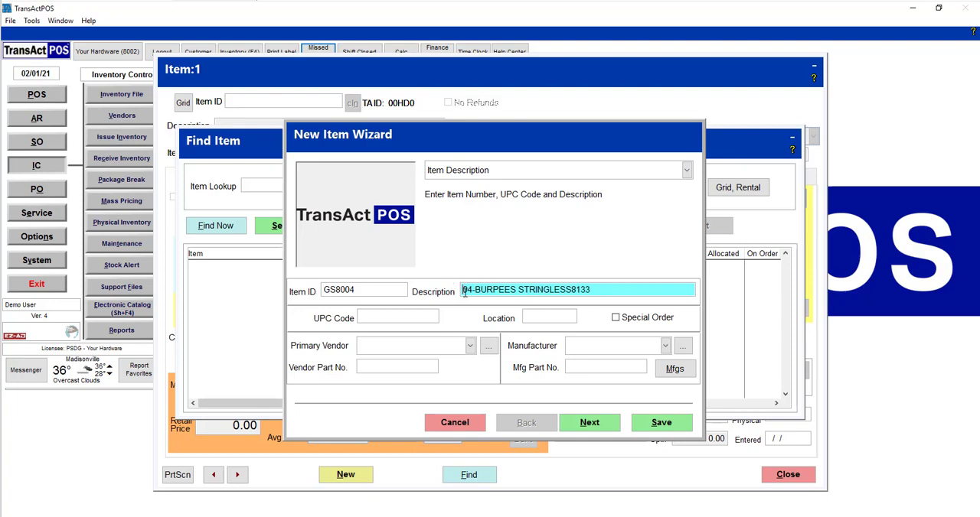
text(B)
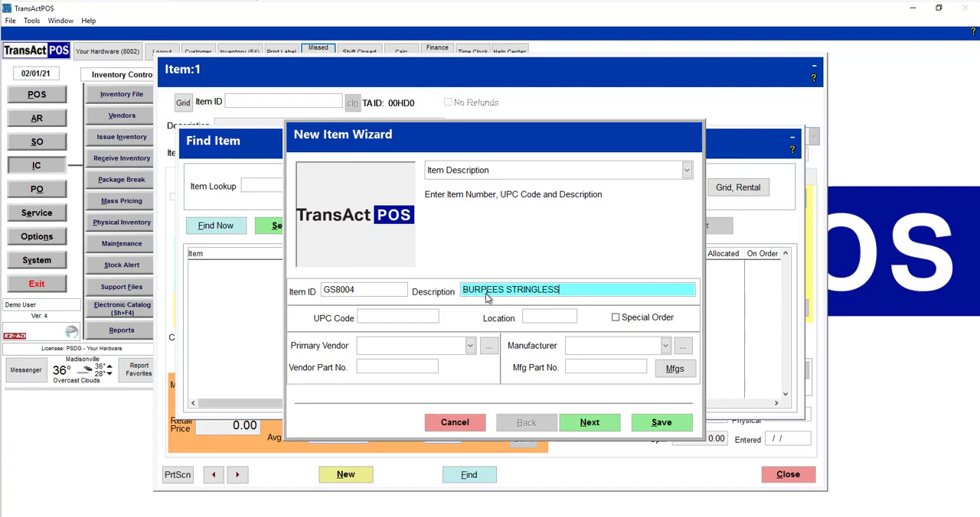
click(589, 428)
Step: Search the existing vendors by vendor ID GS for the item's primary vendor
click(487, 348)
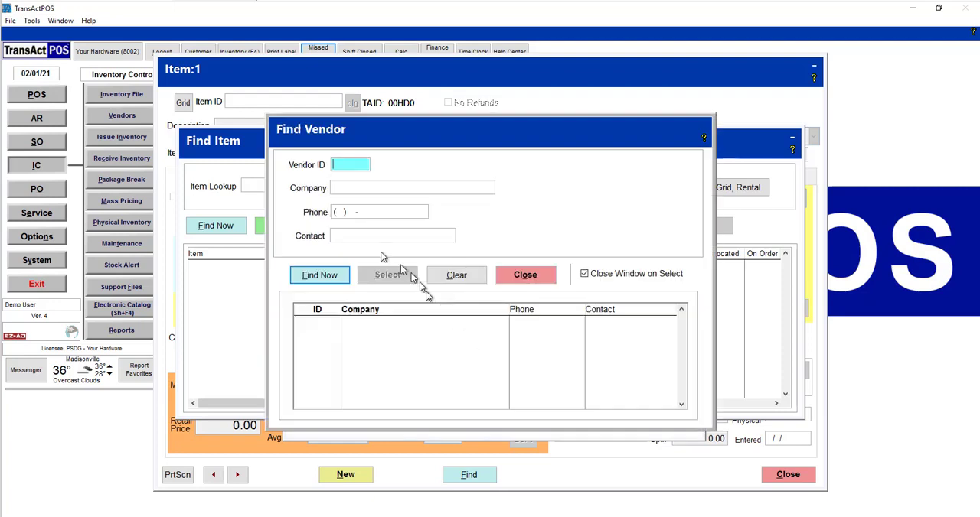
text(GS)
key(Tab)
click(319, 275)
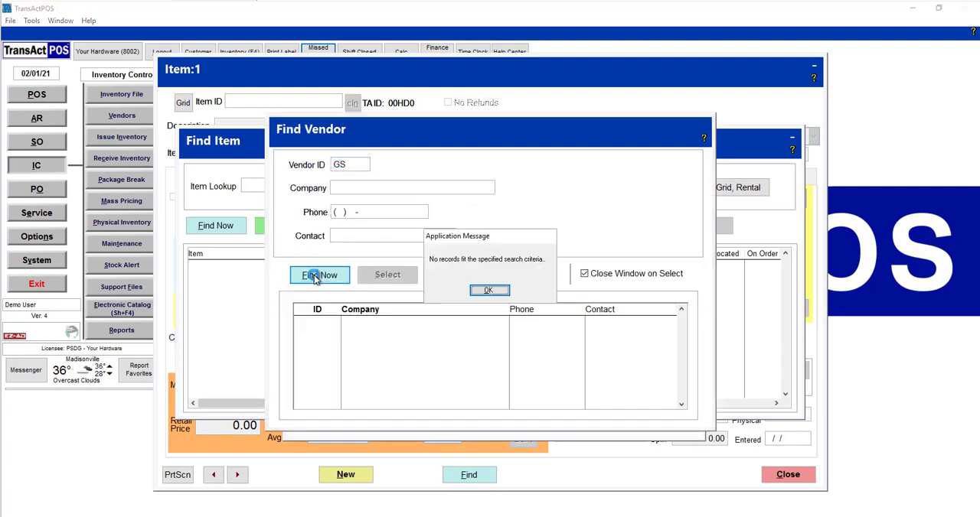
click(503, 286)
click(511, 277)
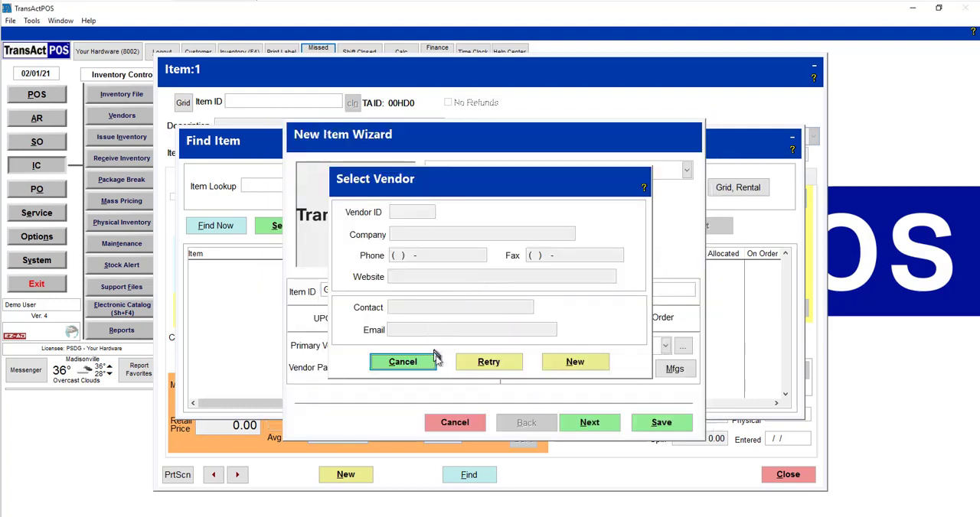
Step: Create a new vendor with vendor ID GS and company name Garden Seed
click(570, 362)
click(474, 310)
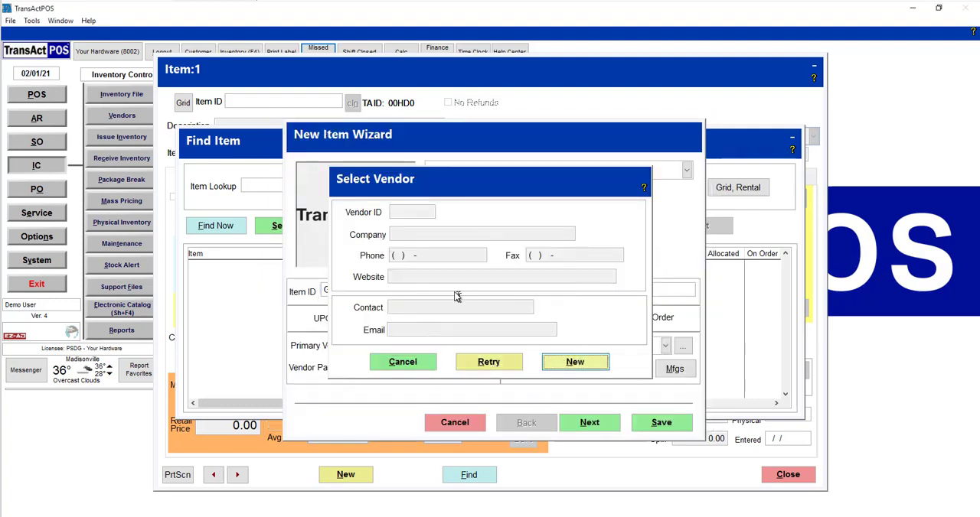
text(GS)
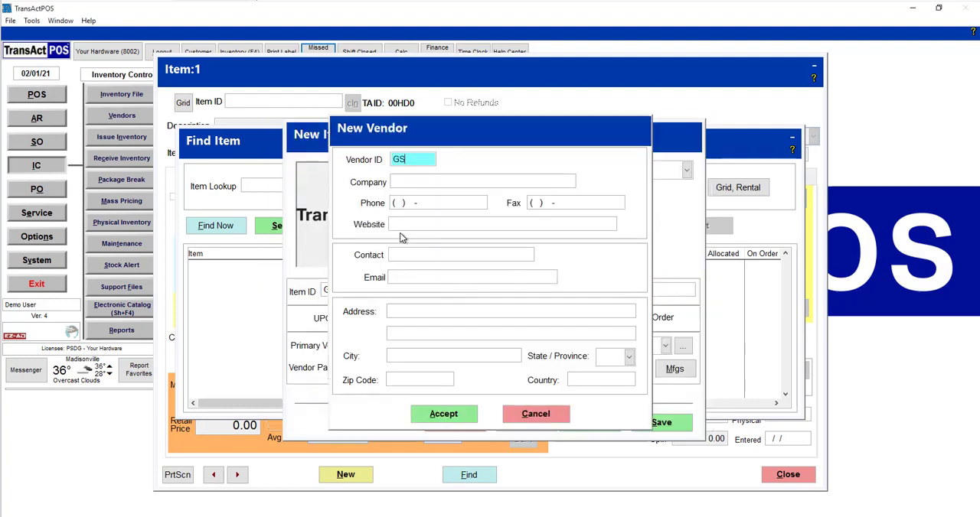
key(Tab)
text(Garden)
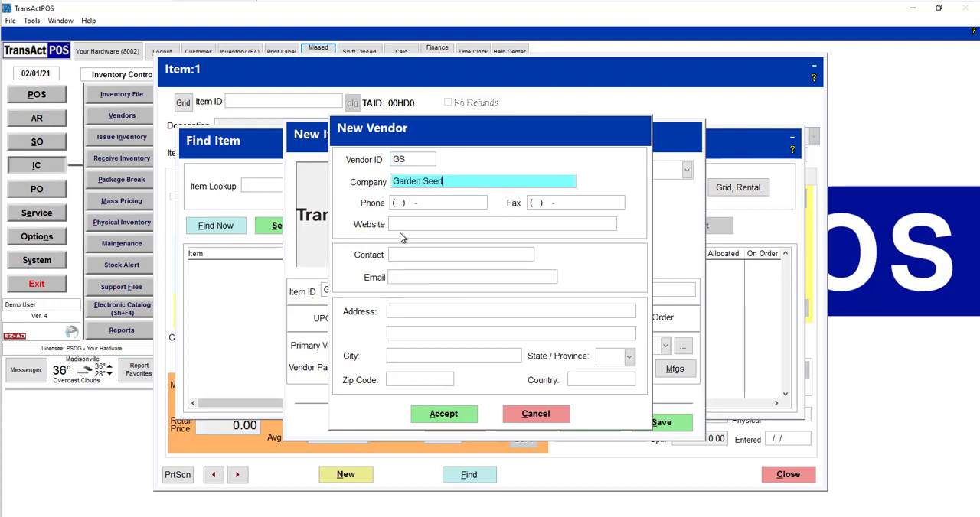
click(452, 414)
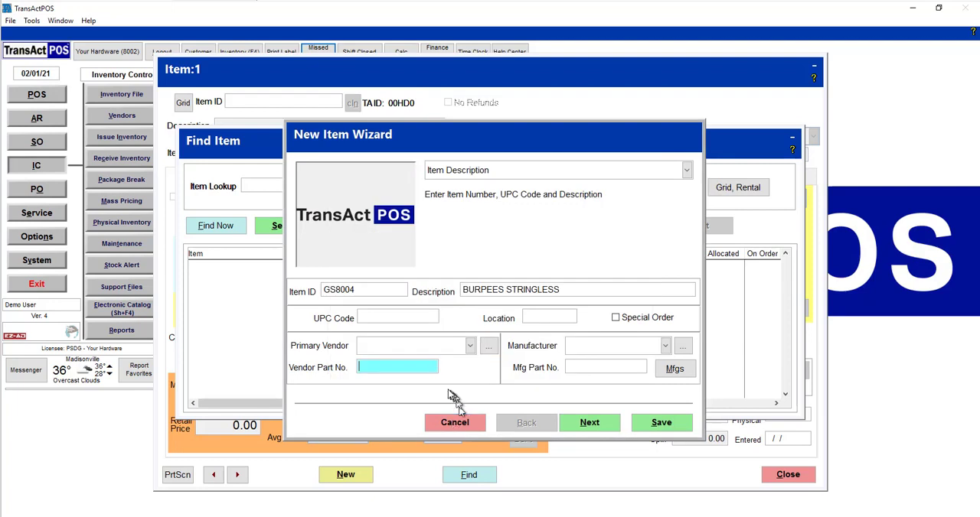
Step: Try to pick Garden Seed from the primary vendor list, starting from the entries beginning with "gar"
click(469, 346)
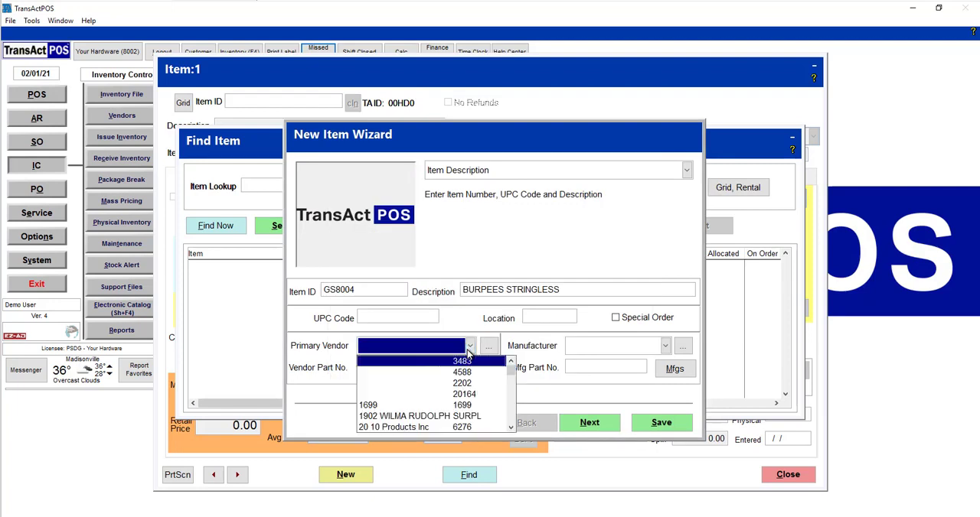
text(gar)
key(Down)
key(Down)
key(Down)
key(Down)
key(Down)
key(Down)
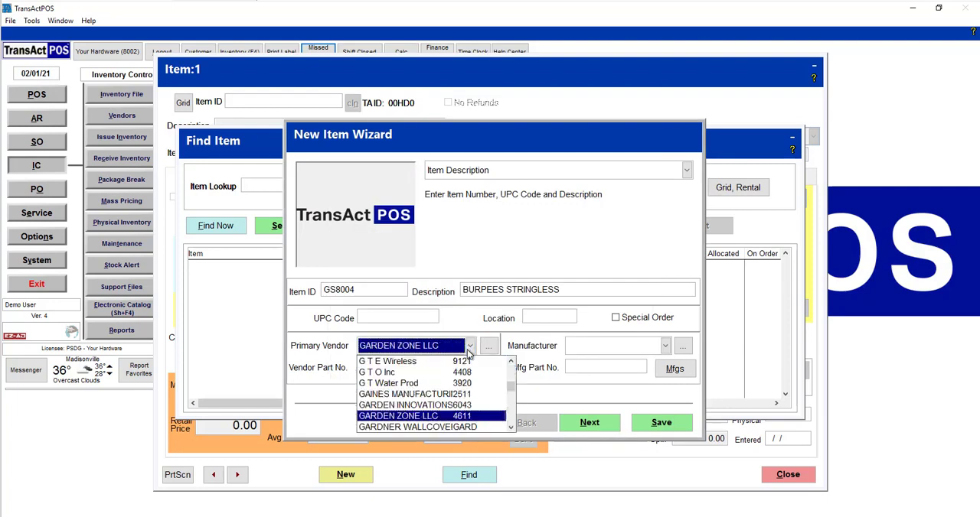
key(Down)
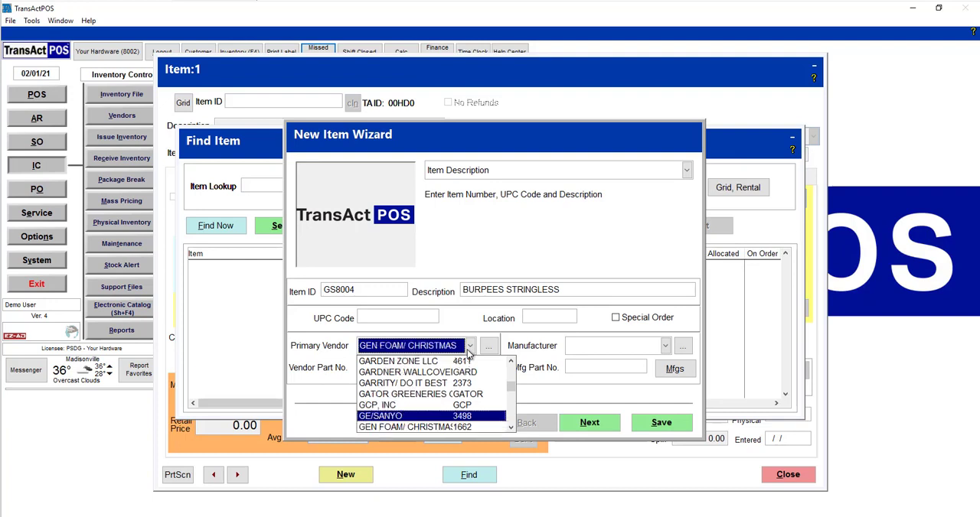
key(Up)
key(Up)
key(Up)
key(Up)
key(Up)
key(Up)
key(Up)
key(Up)
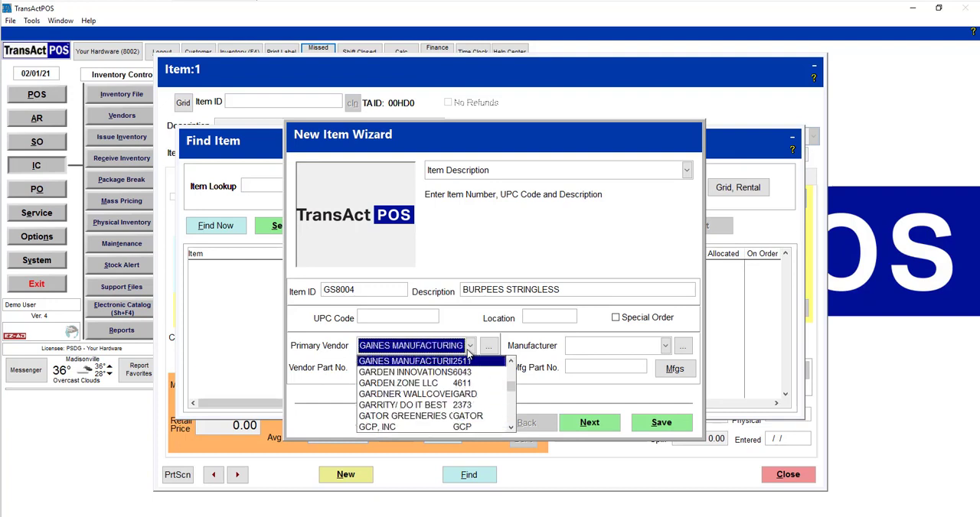
click(469, 349)
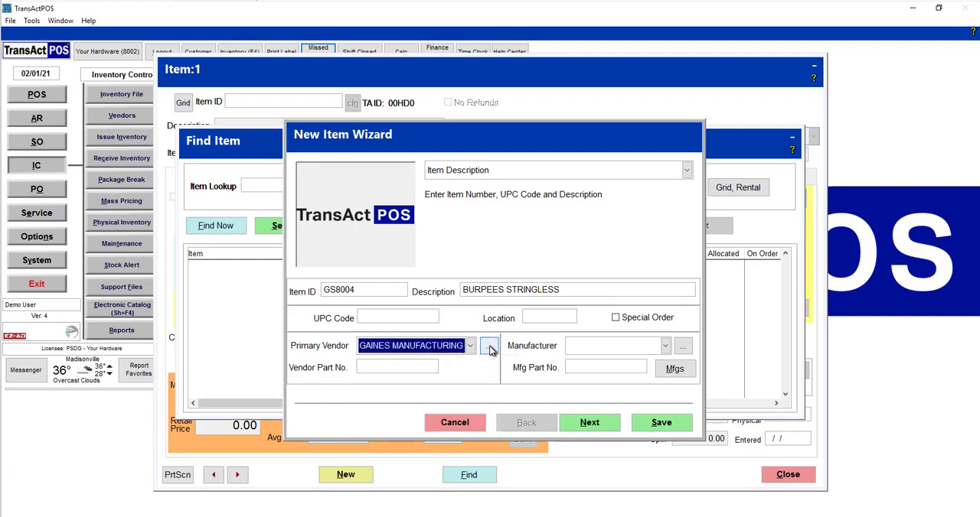
Step: Look up vendor ID GS to assign Garden Seed as primary vendor, and set the vendor part number to 8004
click(488, 346)
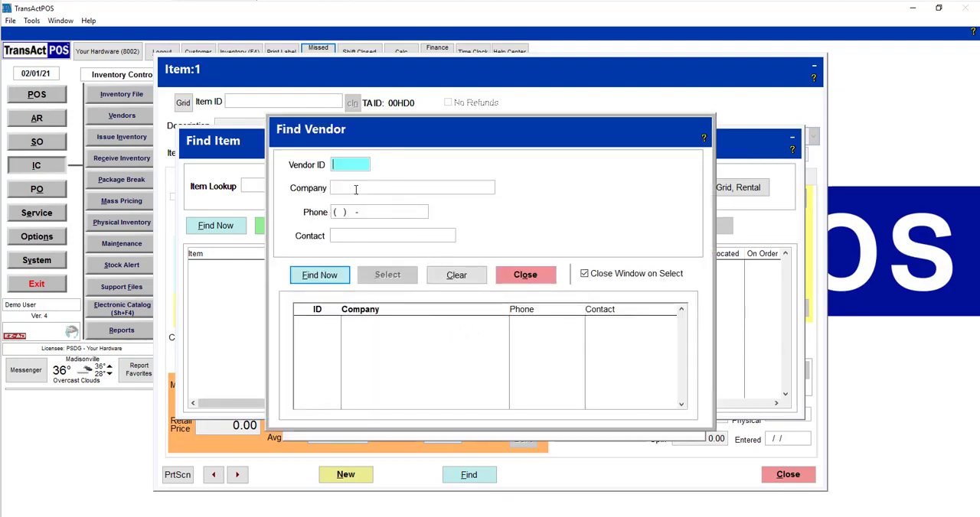
text(GS)
key(Return)
key(Return)
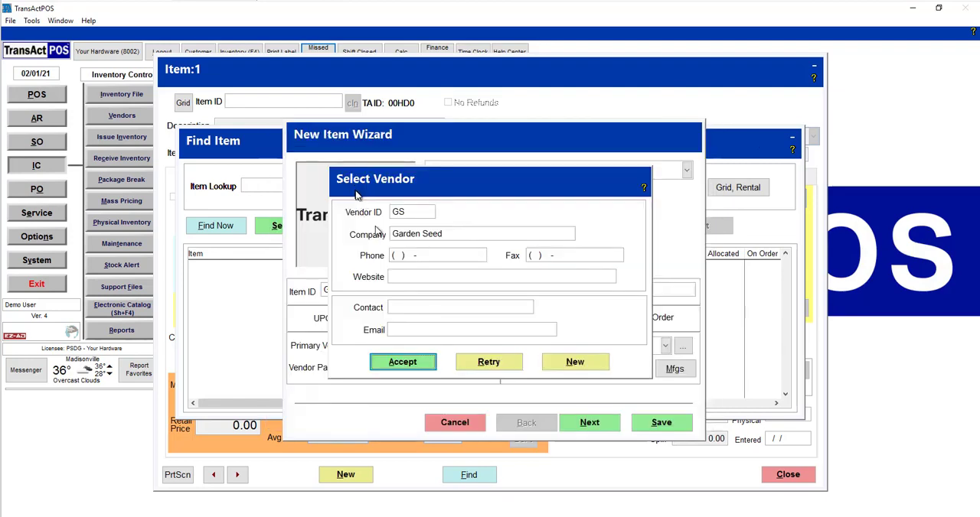
click(407, 364)
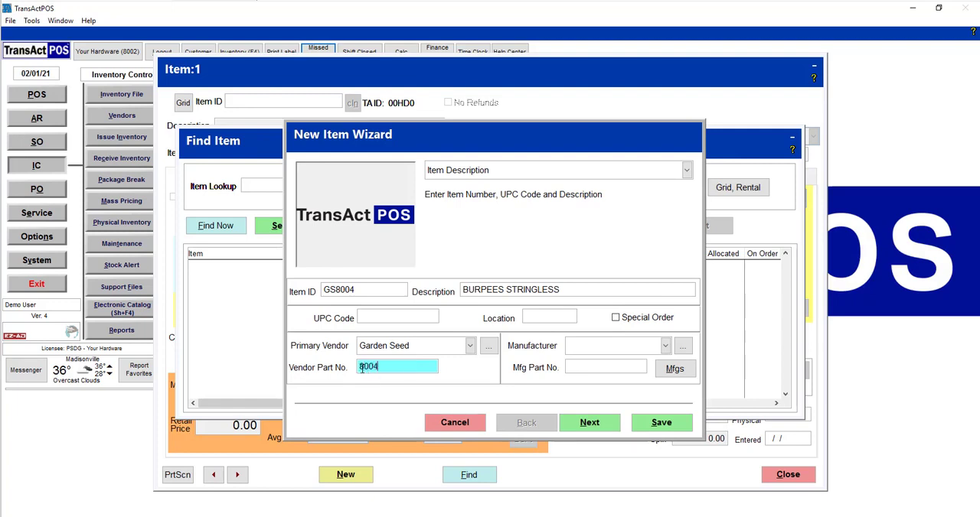
click(587, 424)
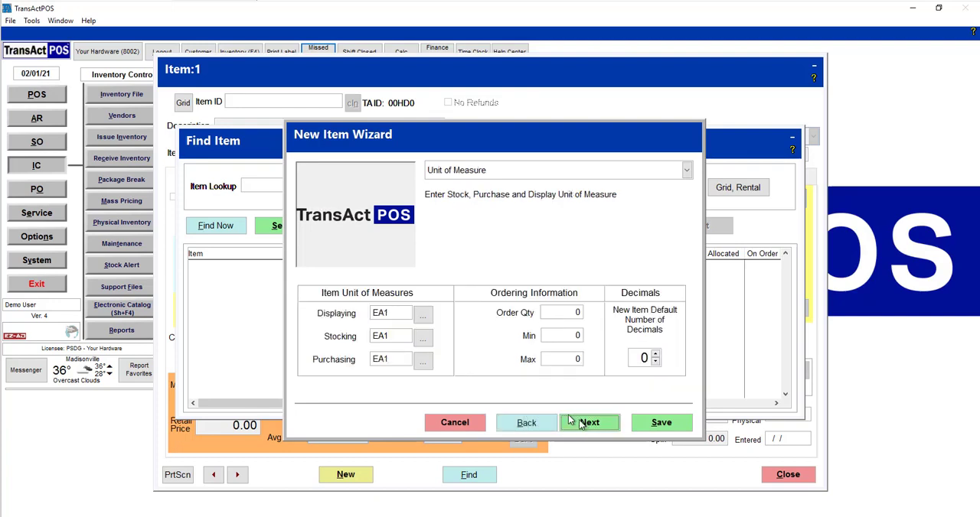
Step: Create a new Pound unit with a factor of 5 as the item's displaying unit of measure
click(421, 317)
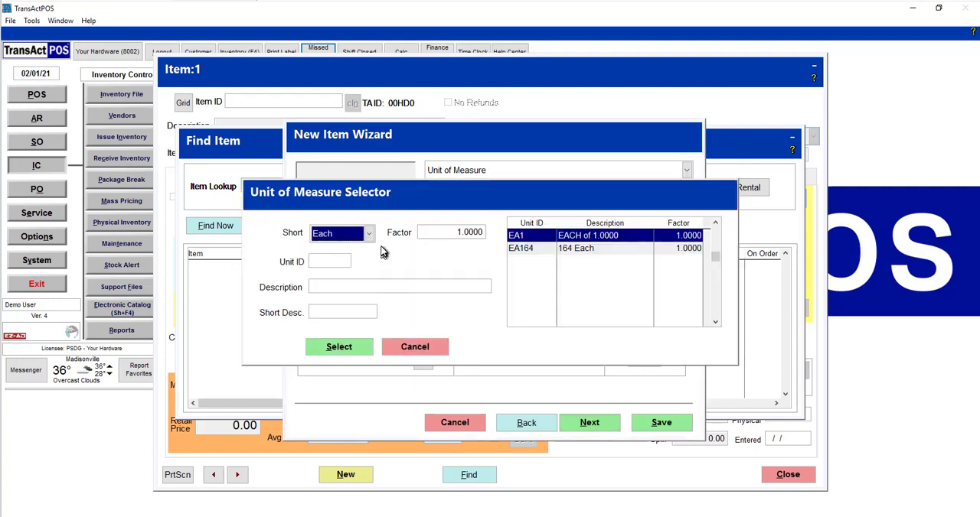
scroll(369, 240, down, 1)
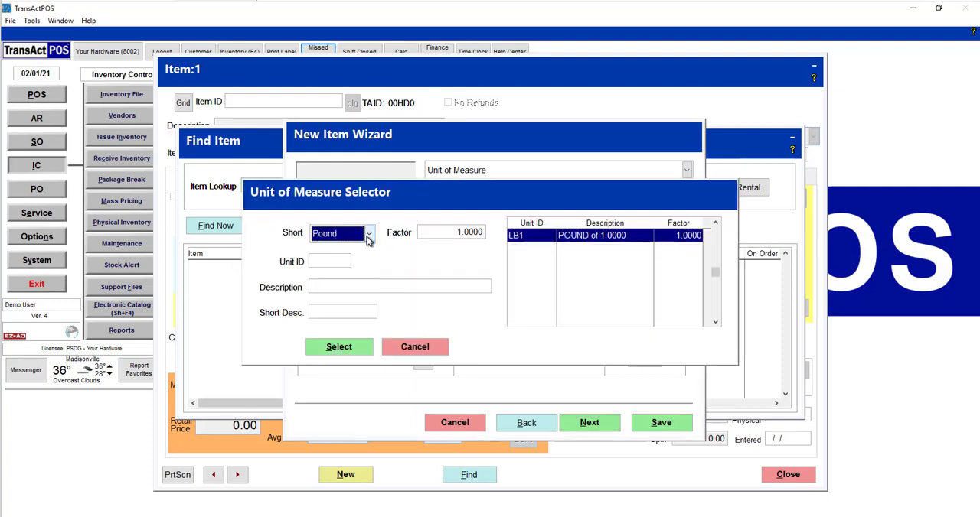
click(430, 232)
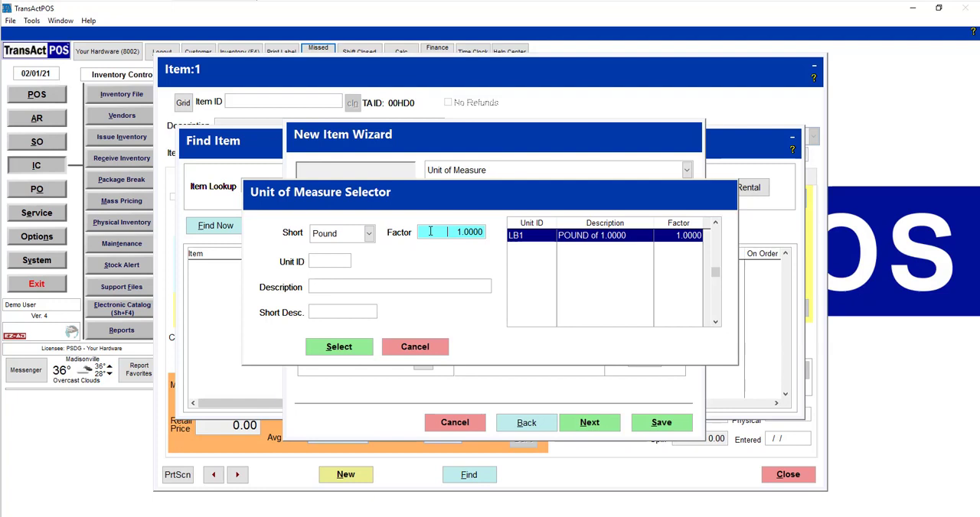
text(5)
key(Tab)
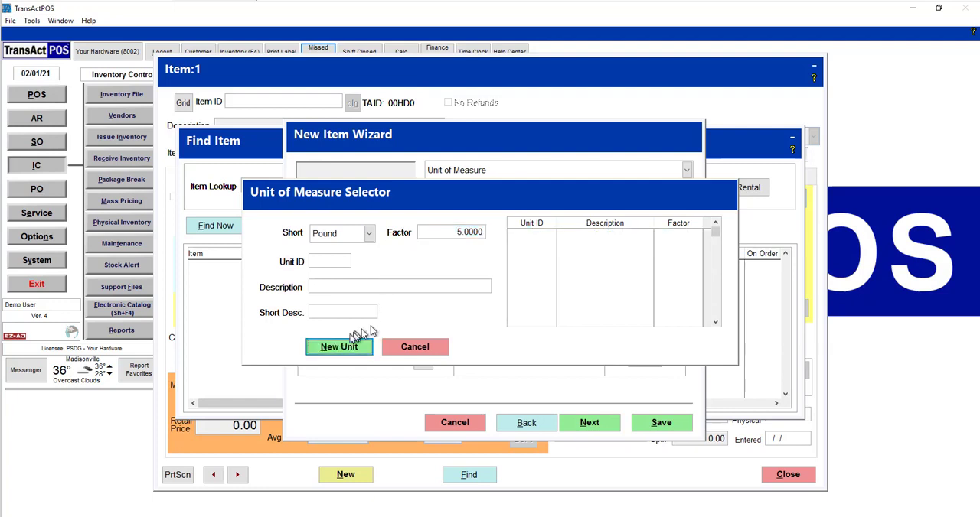
click(336, 348)
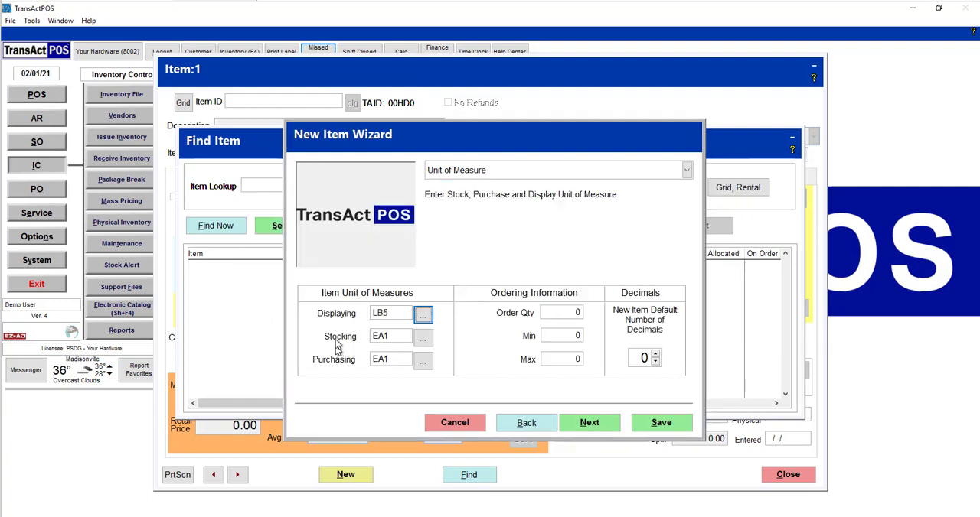
Step: Set the stocking unit of measure to Pound with a factor of 5
click(429, 342)
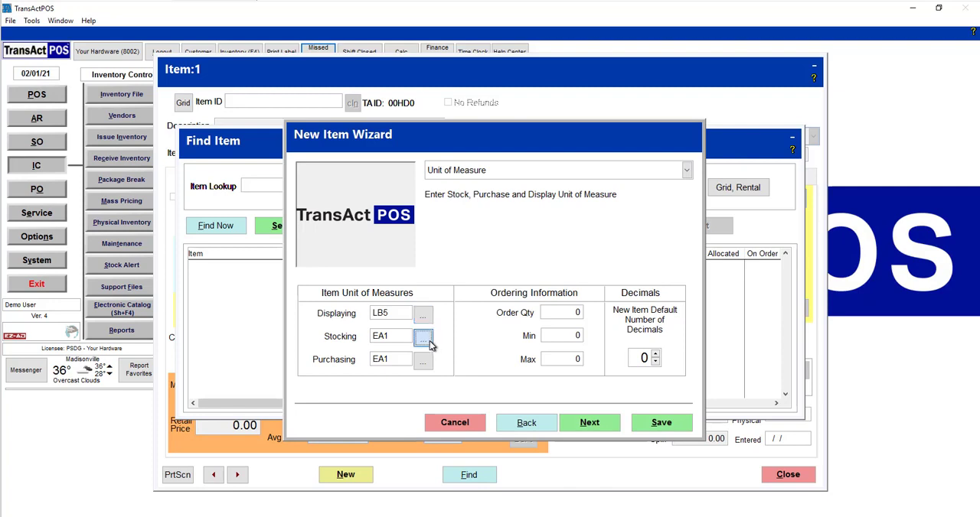
key(p)
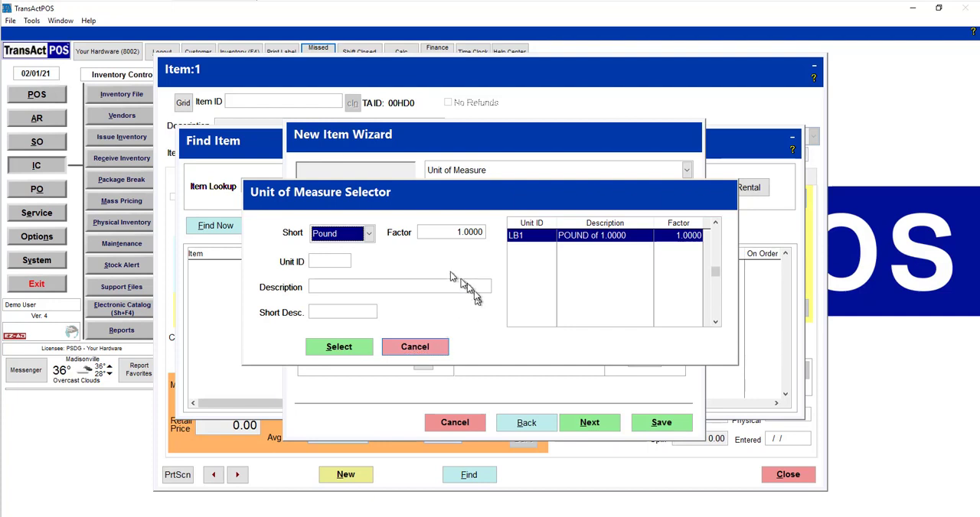
click(440, 236)
text(5 .)
key(Tab)
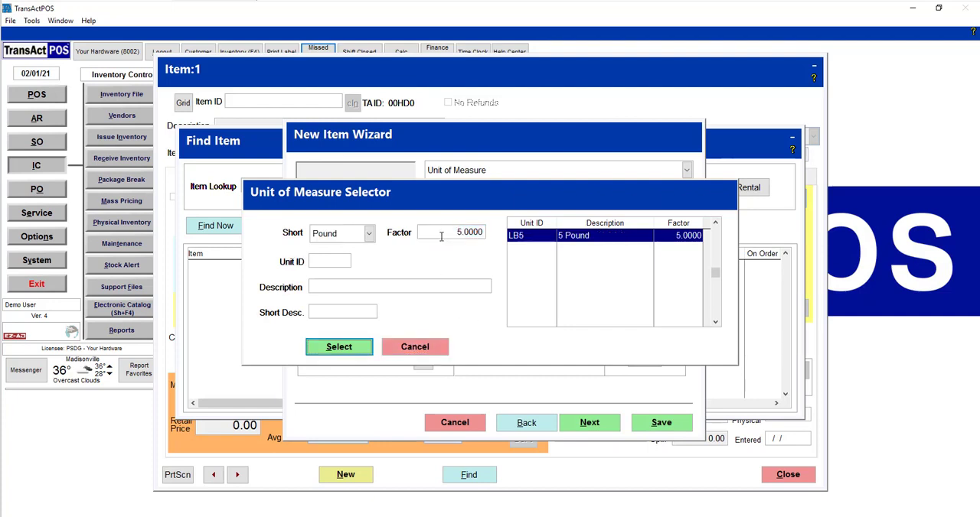
key(Return)
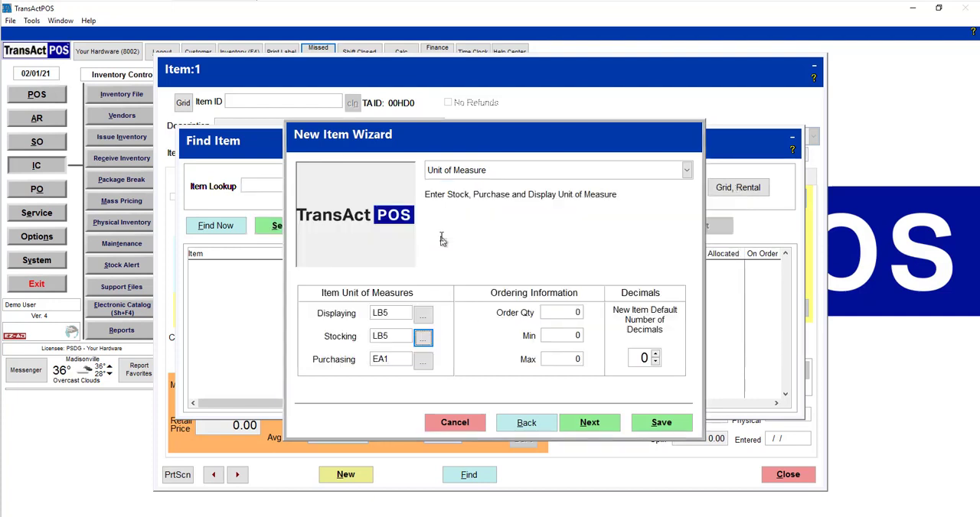
Step: Set the purchasing unit of measure to Pound with a factor of 5
click(423, 359)
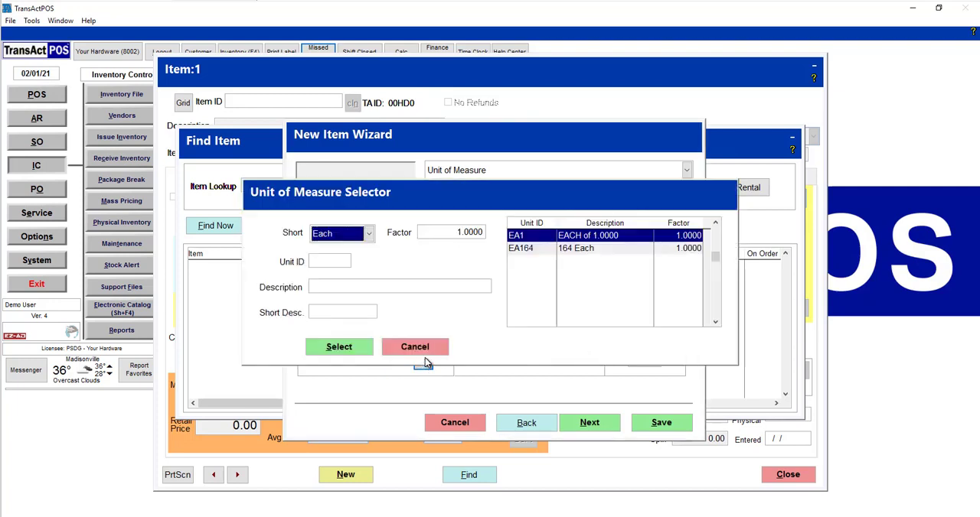
key(p)
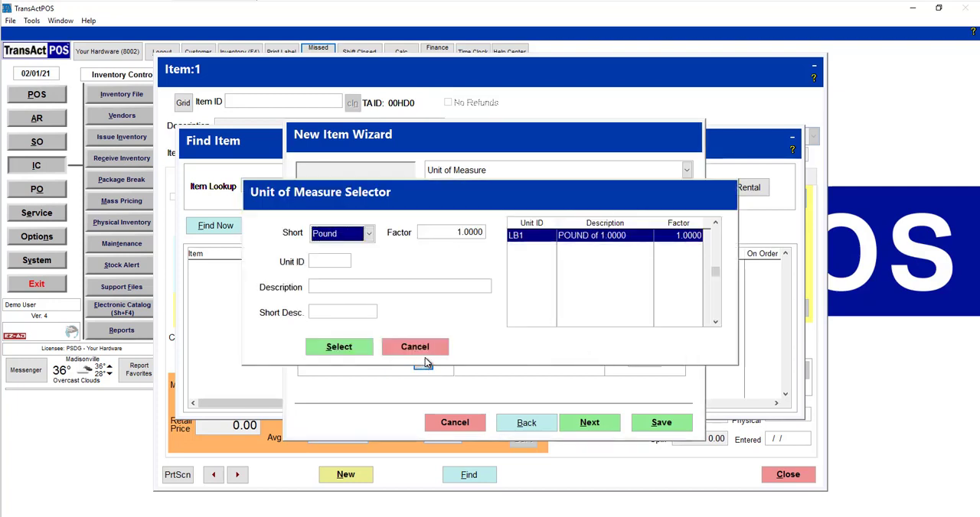
click(434, 231)
text(5)
key(Tab)
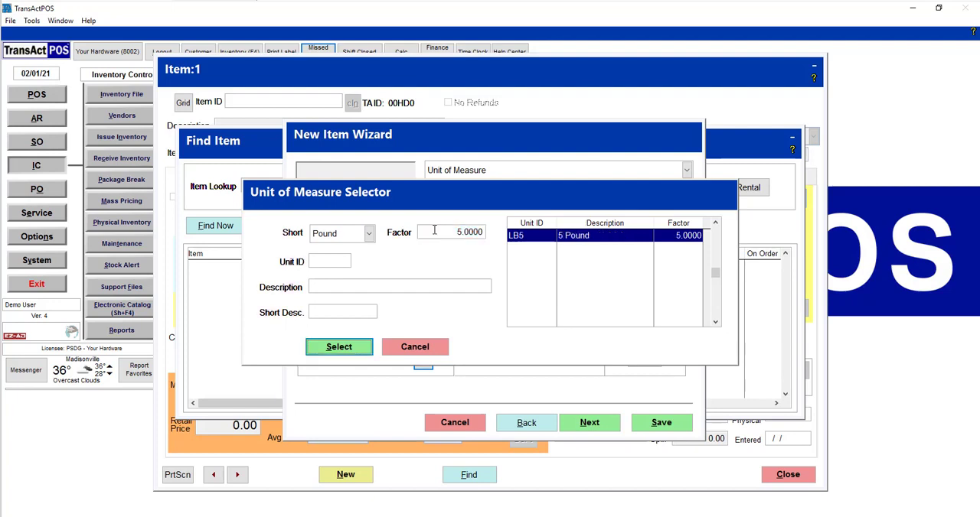
click(342, 348)
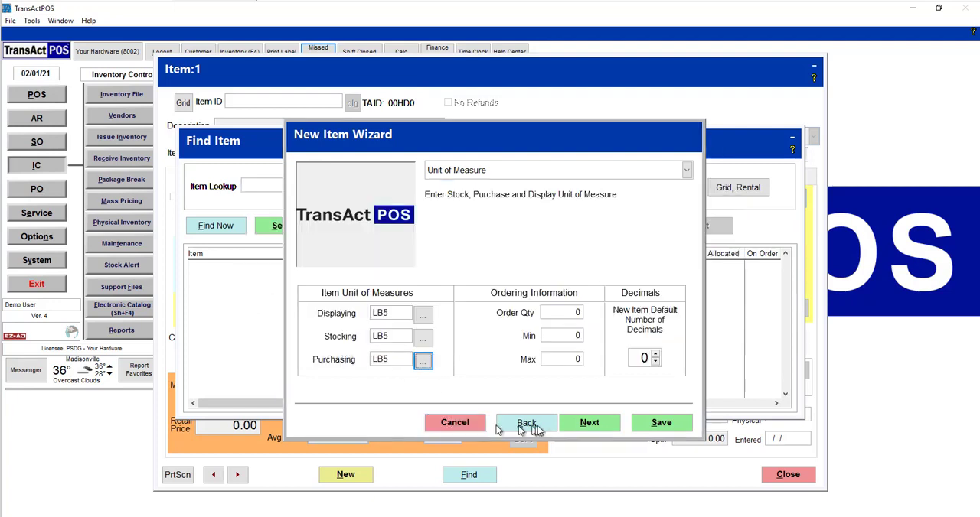
Step: In the pricing information, set MSRP and retail price to 25.00 and the unit cost to 12.50
click(589, 423)
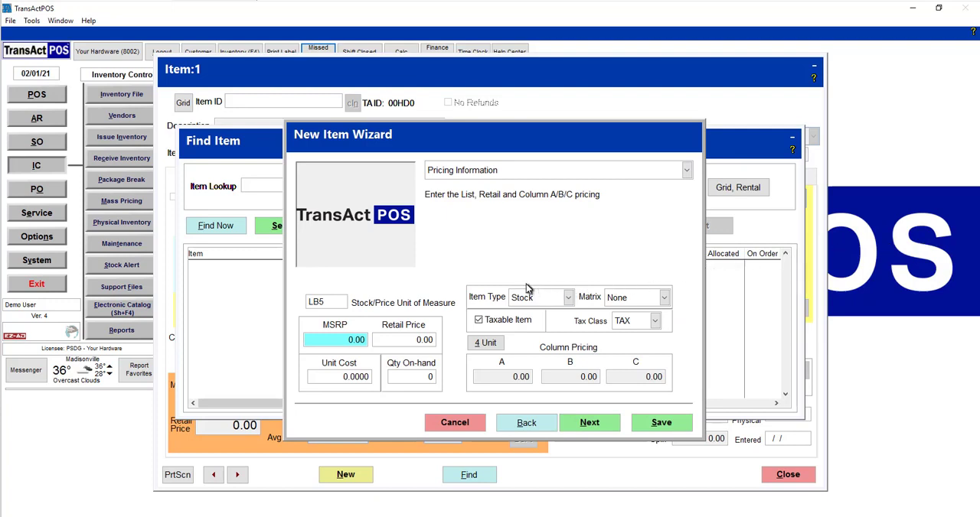
text(250)
key(BackSpace)
key(Tab)
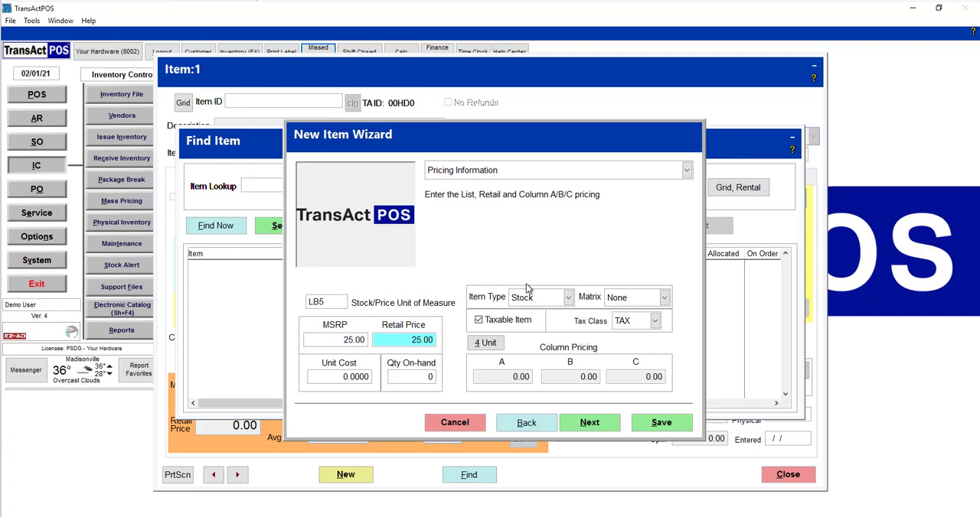
key(Tab)
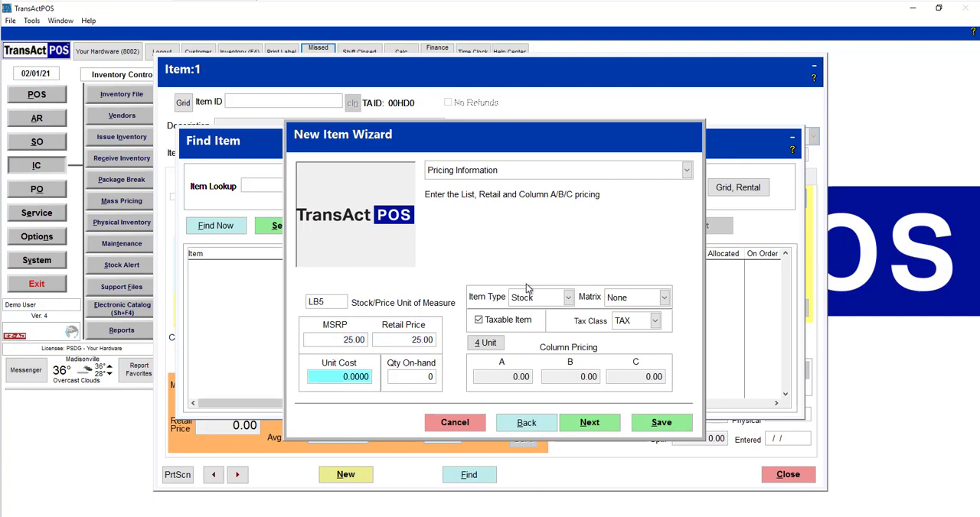
text(12)
key(Tab)
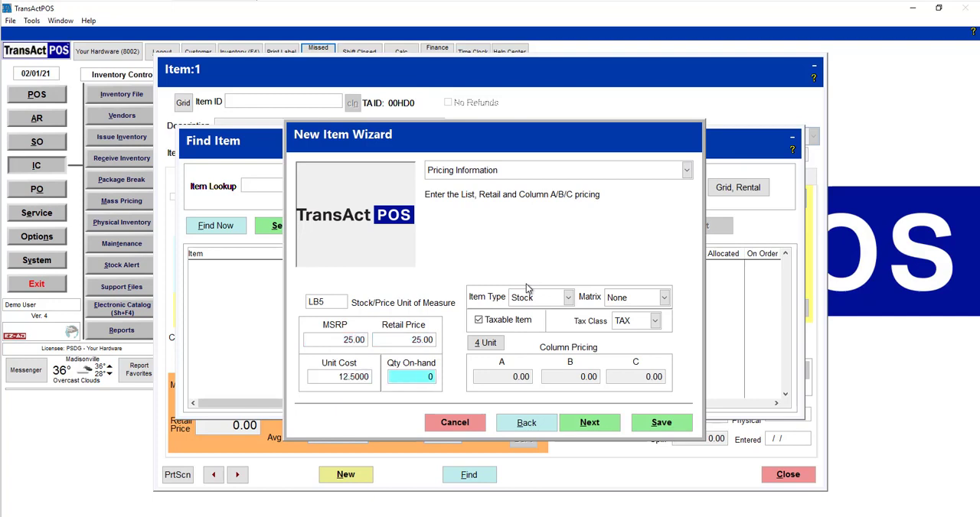
Step: In the classification information, create a class with ID SEEDS and description Seeds, and assign it to the item
click(588, 426)
click(447, 311)
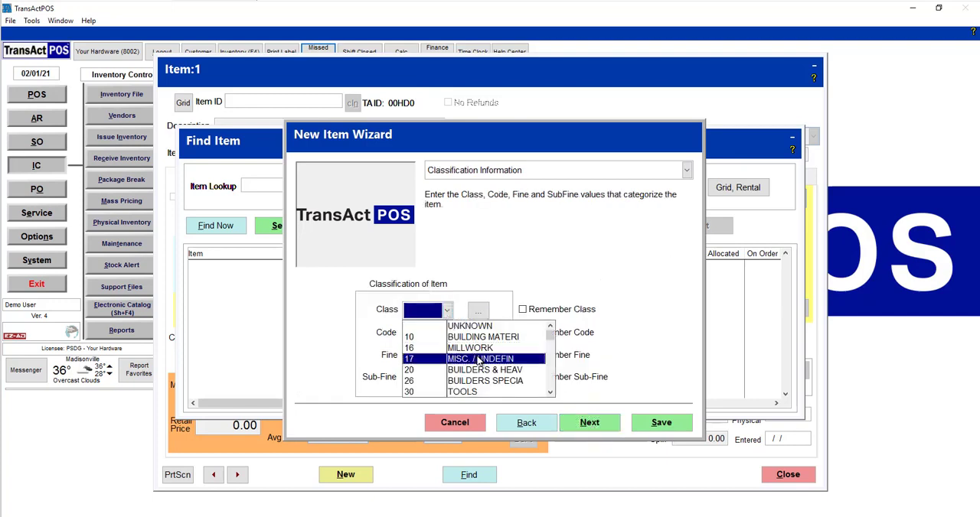
key(s)
click(487, 309)
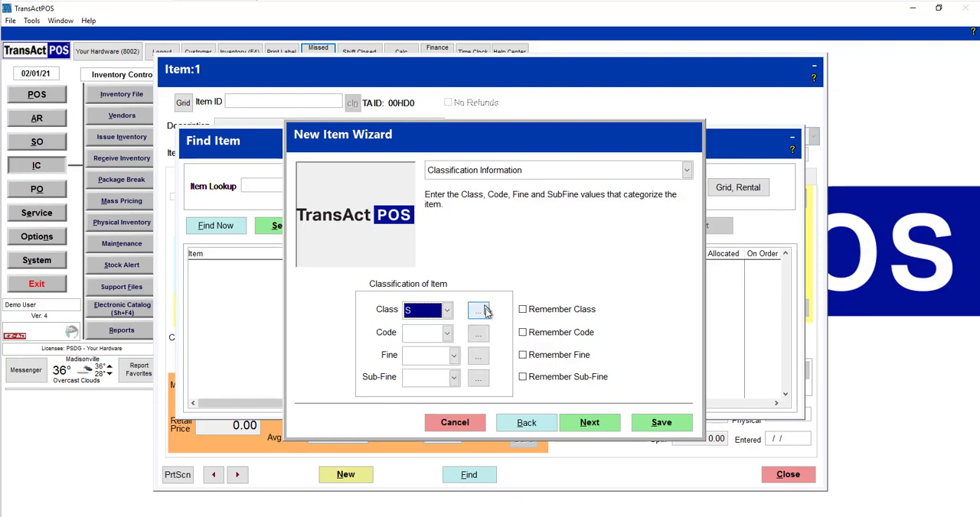
click(486, 310)
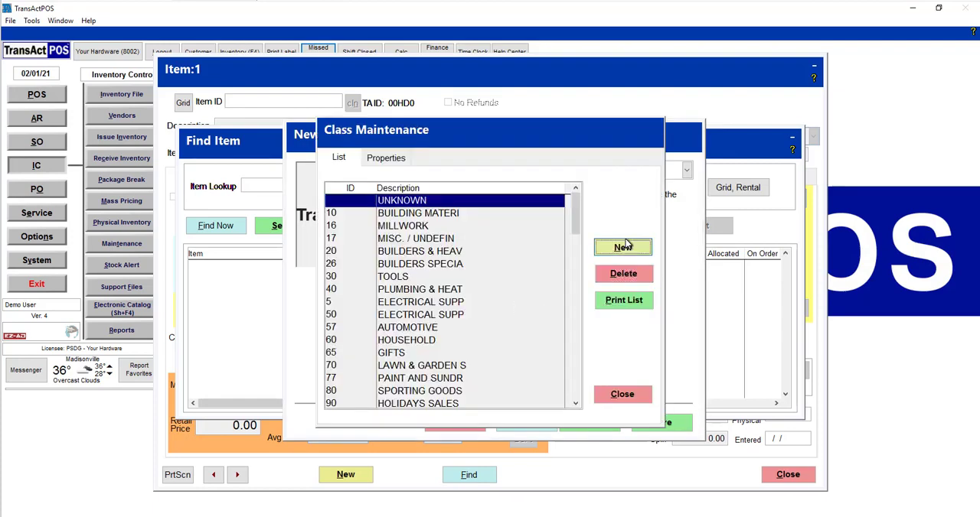
click(623, 246)
text(S)
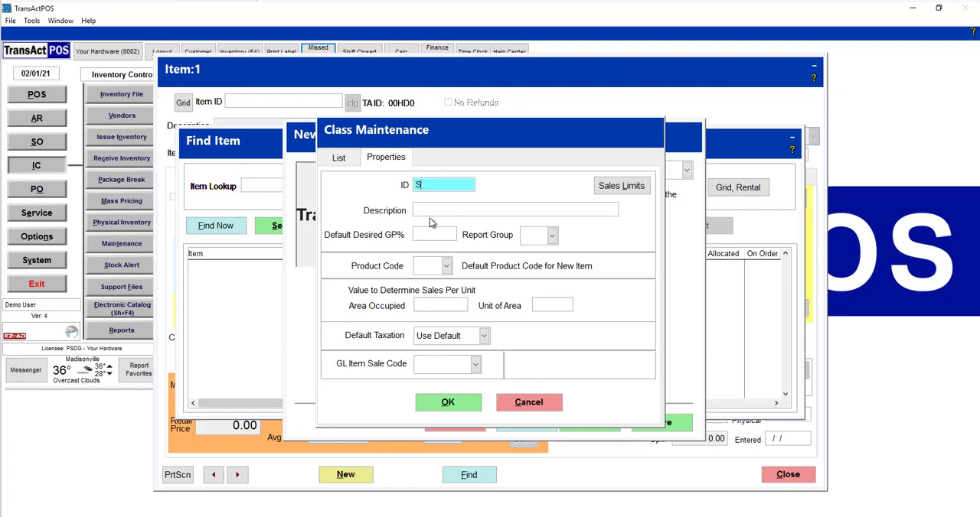
text(EEDS)
key(Tab)
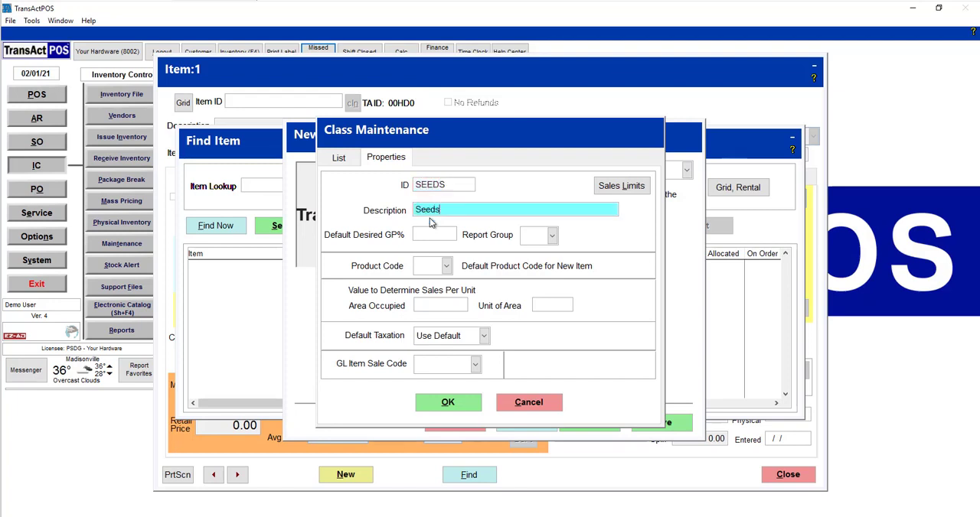
click(448, 402)
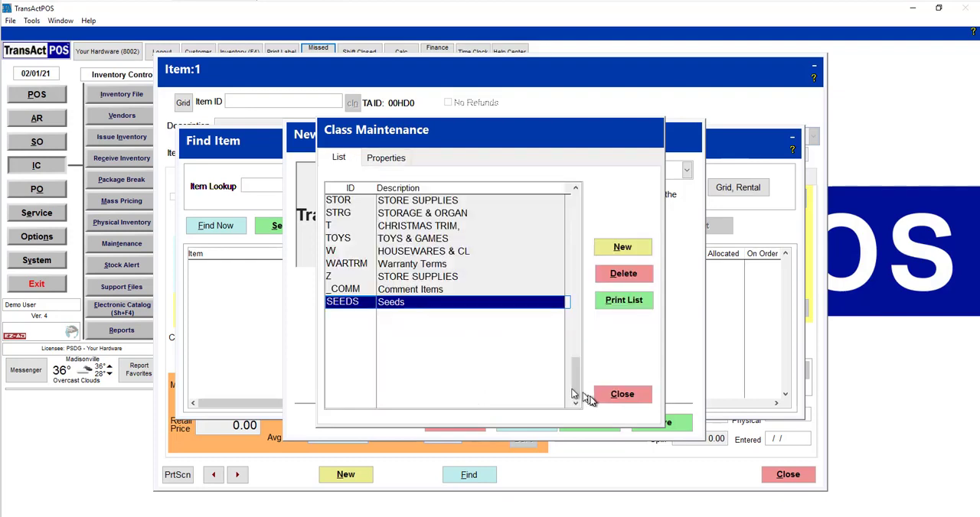
click(620, 394)
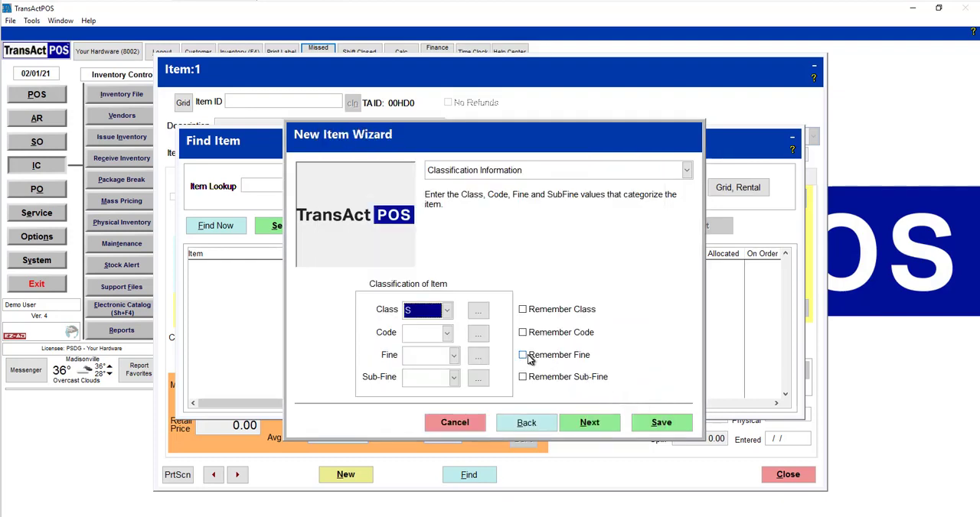
Step: Leave the remaining classification values, notes and picture blank and save the new item
click(589, 430)
click(603, 428)
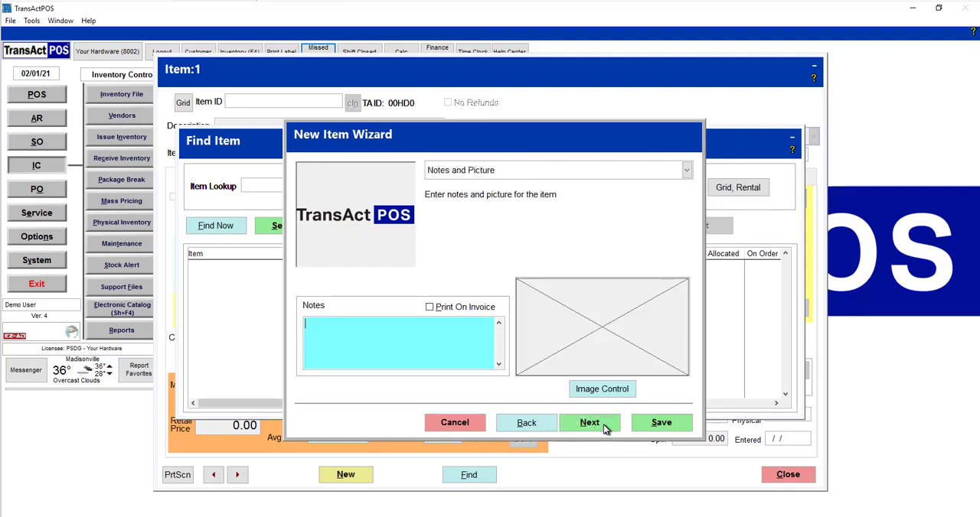
click(649, 427)
click(658, 427)
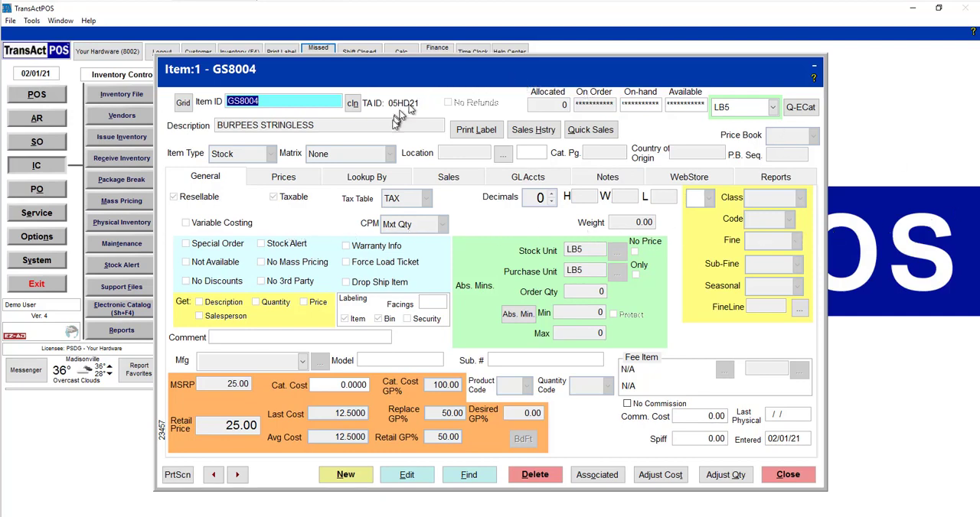
Step: Start a clone of item GS8004 and copy the name KENTUCKY WONDER 125 from the order form PDF in Adobe Acrobat Reader
click(353, 104)
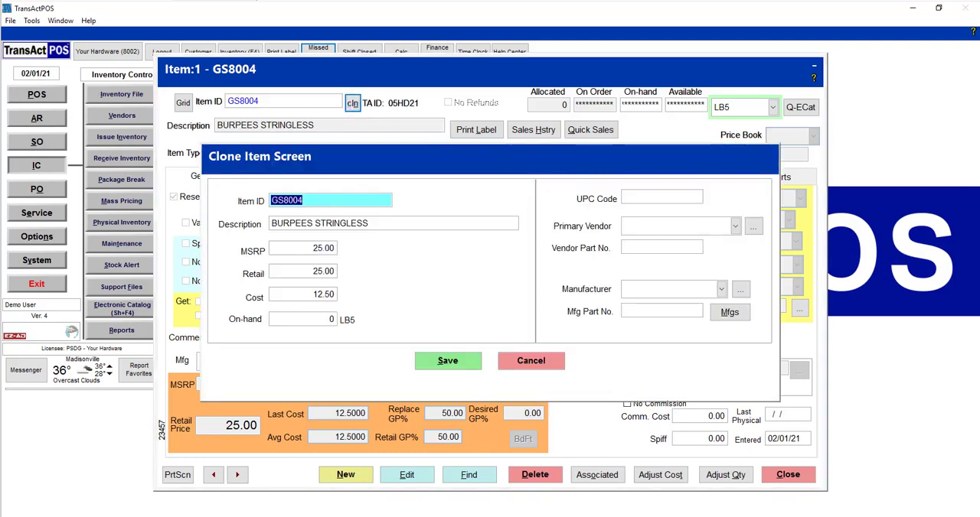
mouse_move(979, 16)
mouse_down()
mouse_move(972, 1)
mouse_move(942, 2)
mouse_move(979, 30)
mouse_up()
drag(979, 20, 810, 65)
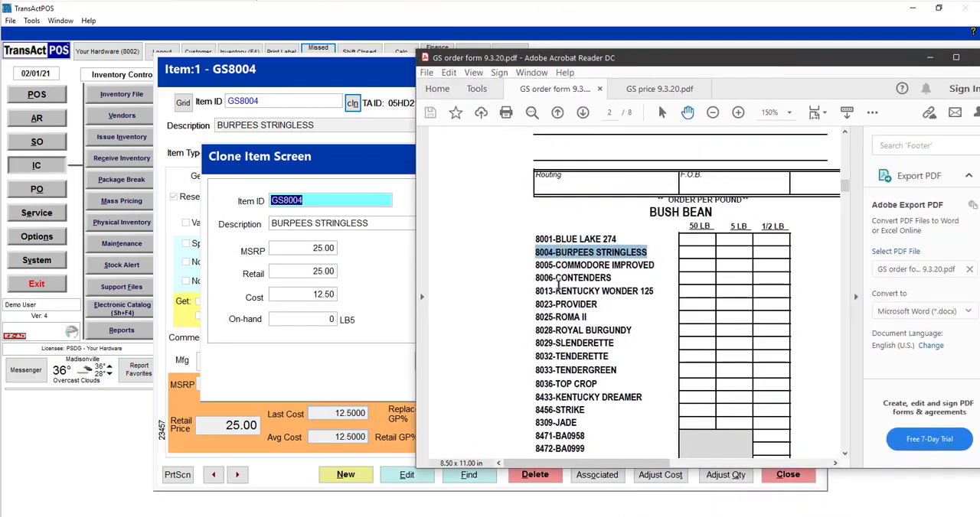
drag(555, 290, 649, 298)
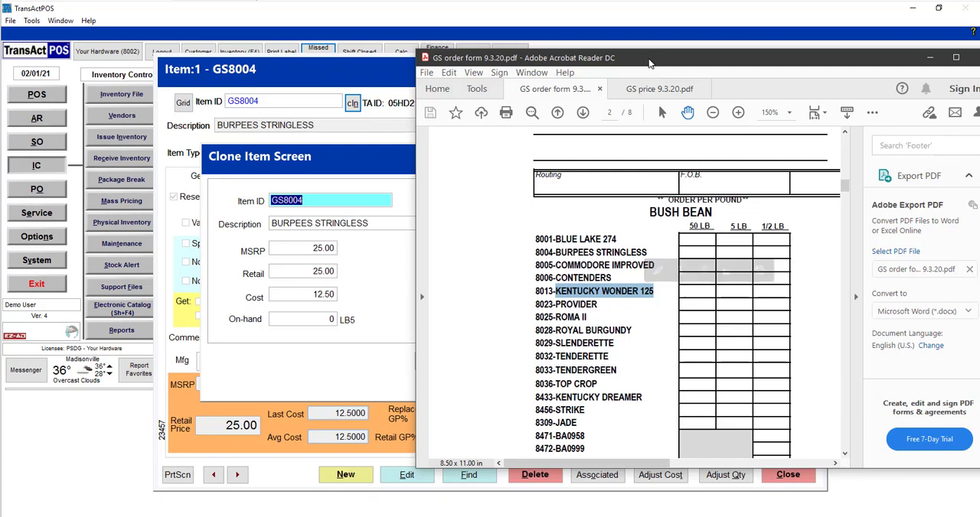
drag(659, 59, 979, 71)
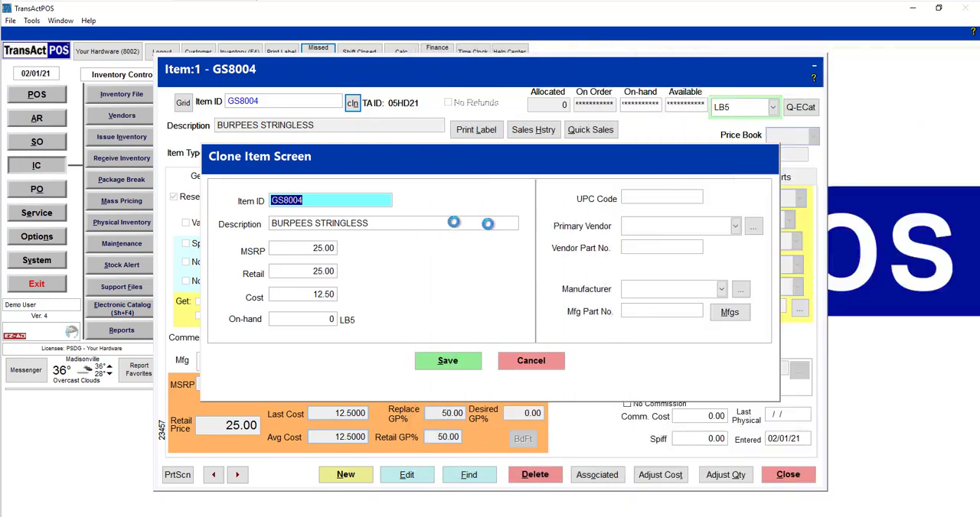
Step: Set the cloned item's ID to GS8013 and its description to KENTUCKY WONDER 125
click(318, 199)
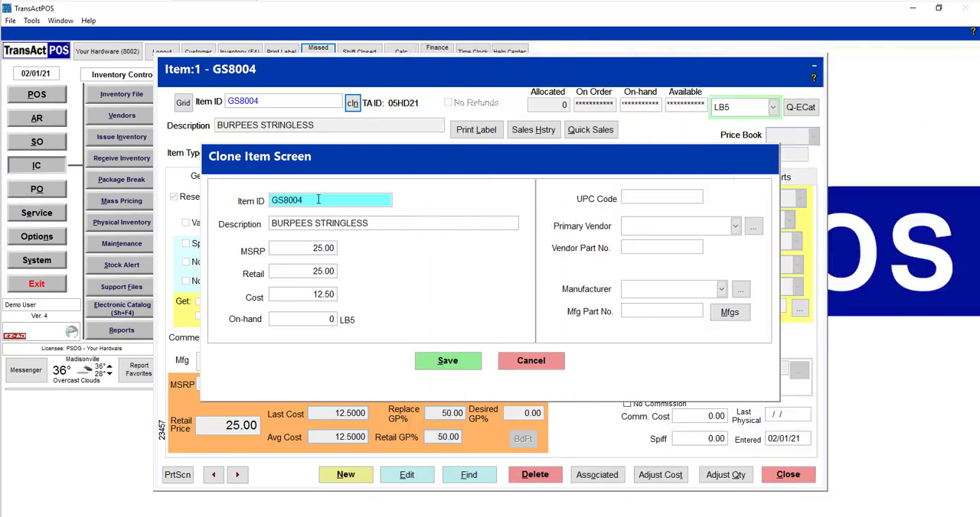
key(BackSpace)
key(BackSpace)
key(BackSpace)
drag(393, 222, 181, 222)
text(KENTUCKY WONDER 1258137)
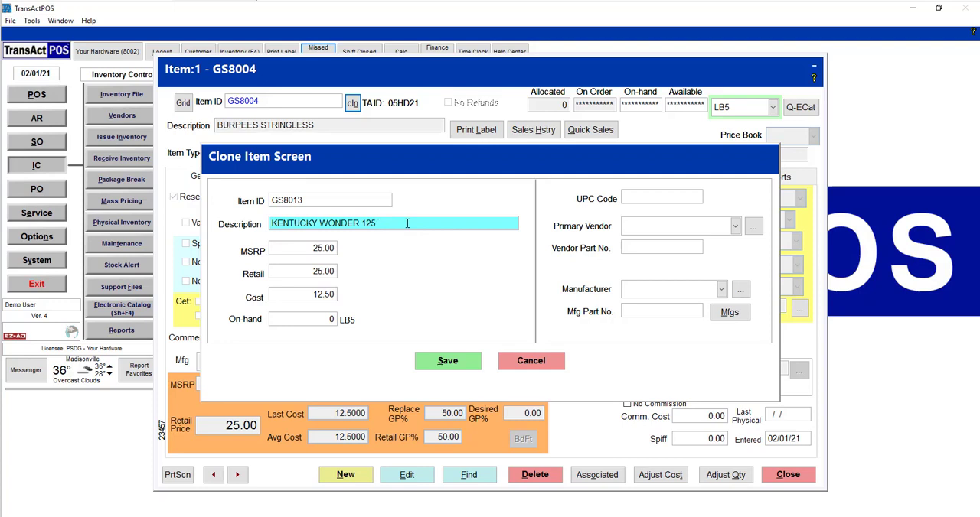
Step: Set the clone's MSRP and retail price to 23.75 and its cost to 10.00
click(307, 248)
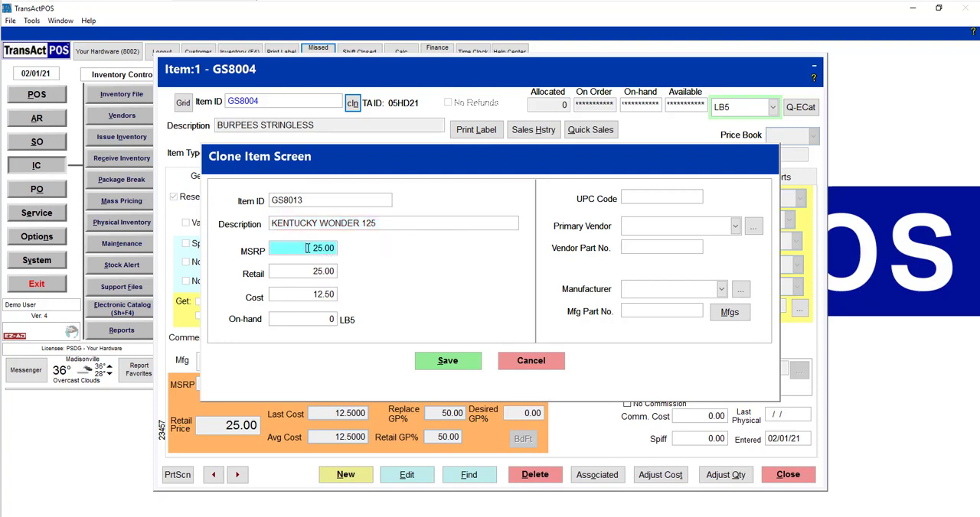
text(23.75)
key(Tab)
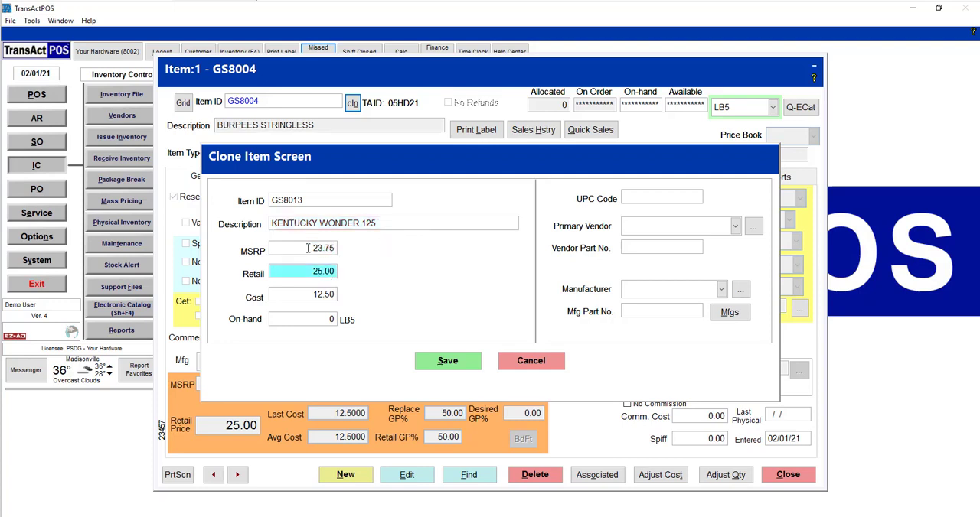
text(23.75)
key(Tab)
text(10.00)
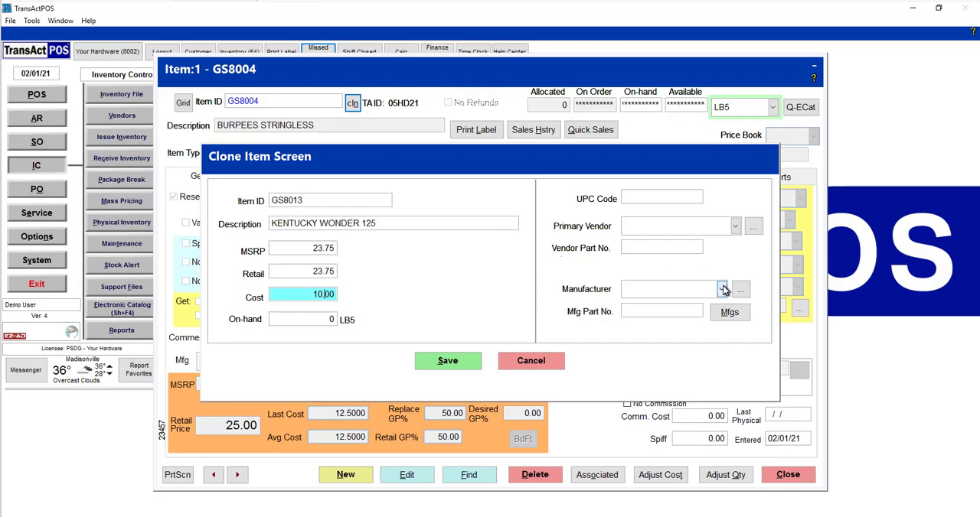
Step: Assign vendor GS (Garden Seed) as the clone's primary vendor with vendor part number 8013, and save the cloned item
click(753, 226)
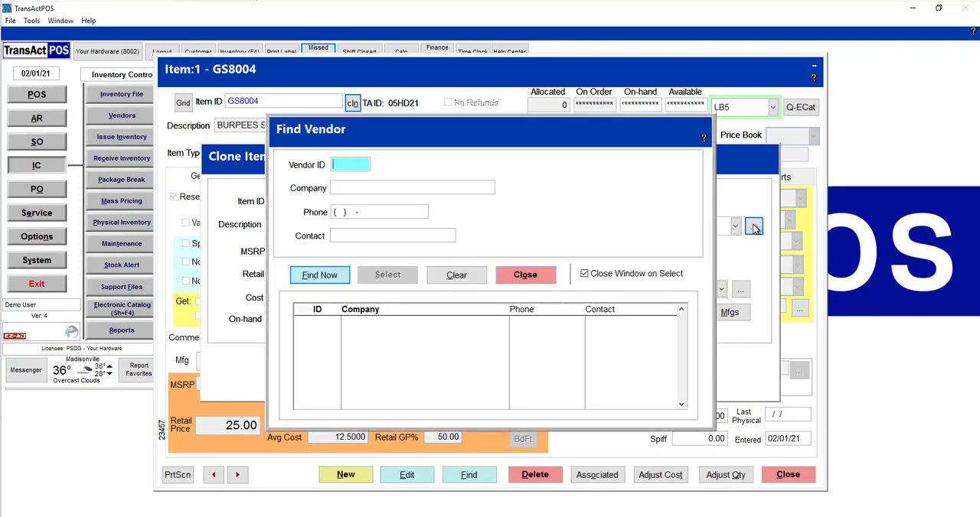
text(GS)
key(Return)
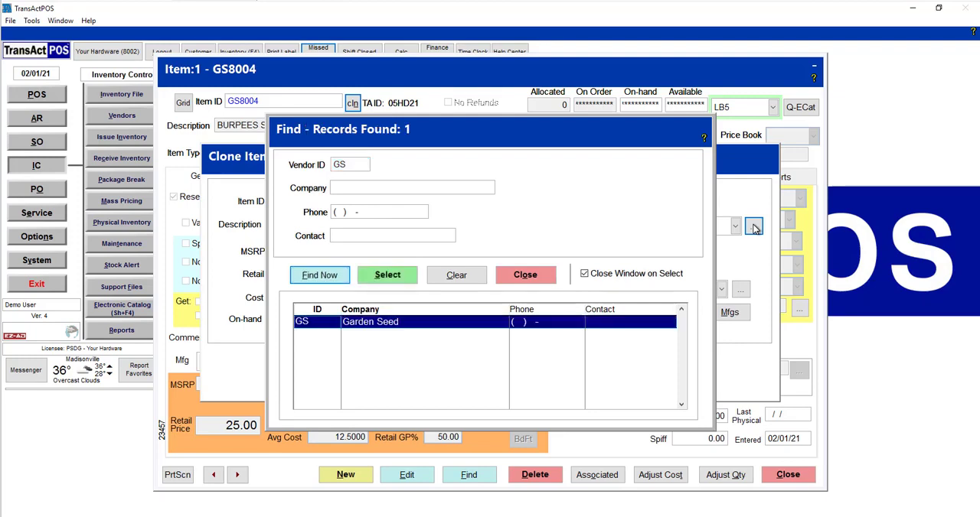
key(Return)
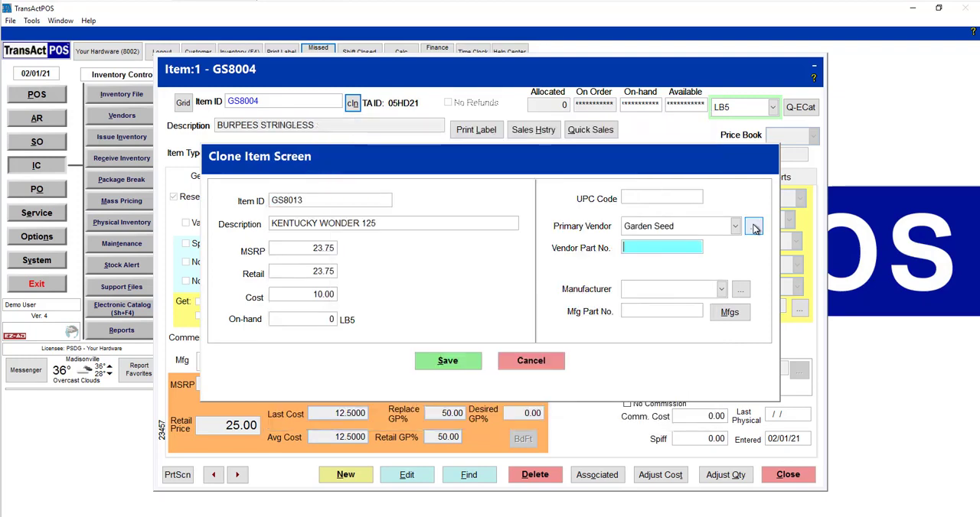
text(8013)
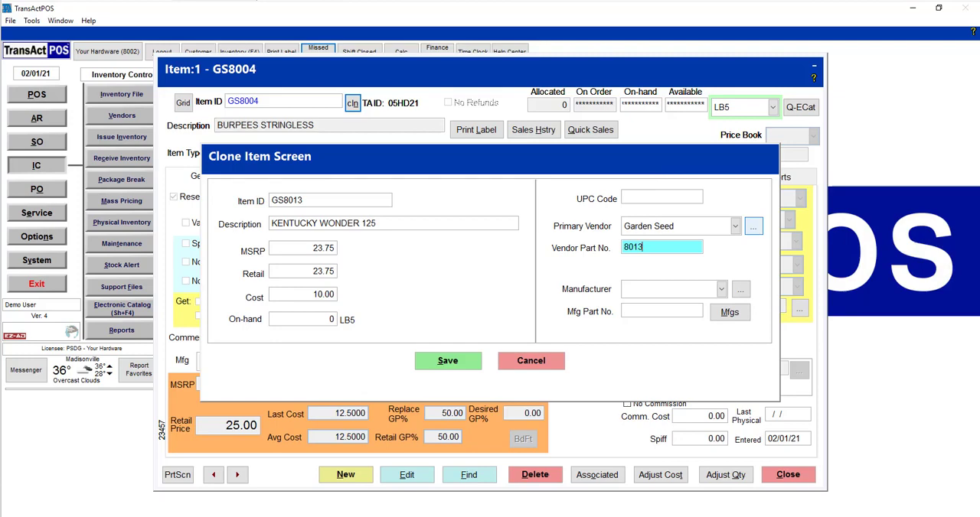
click(460, 364)
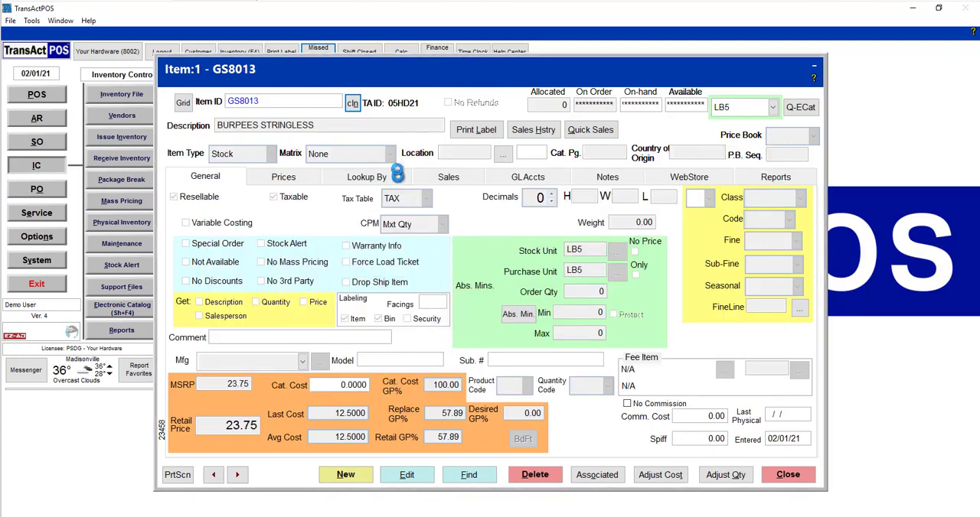